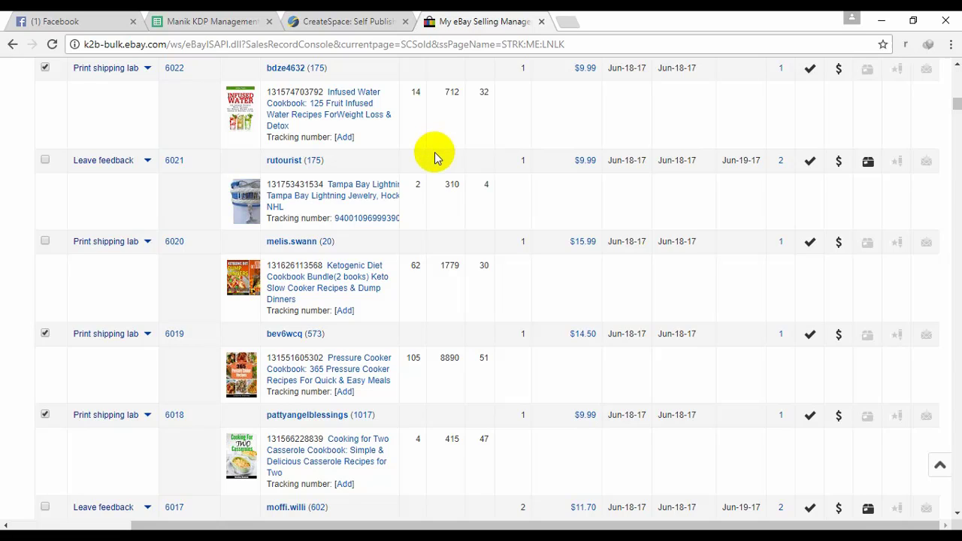
# - Look through the sold listings on eBay for the unshipped Ketogenic Diet Cookbook Bundle order
pyautogui.scroll(-2, 434, 152)
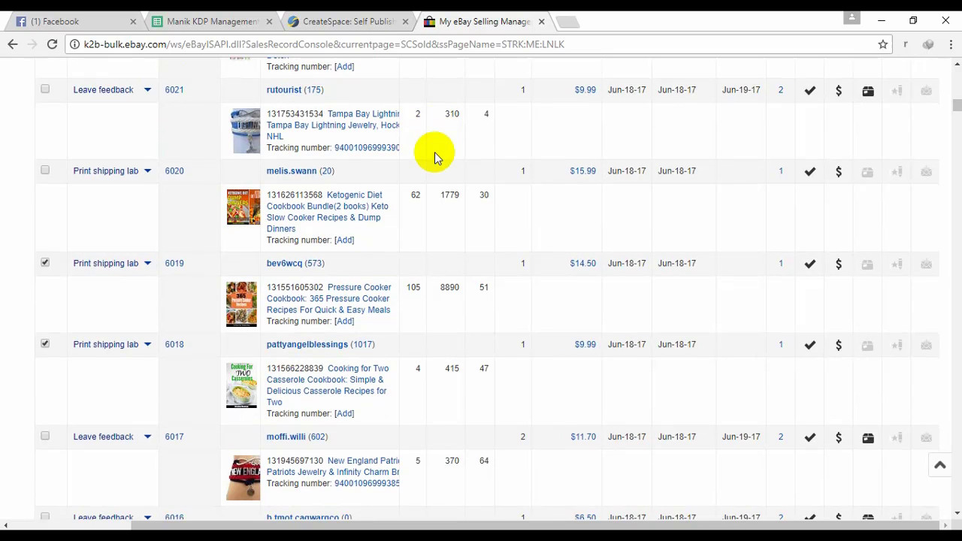
pyautogui.scroll(9, 686, 210)
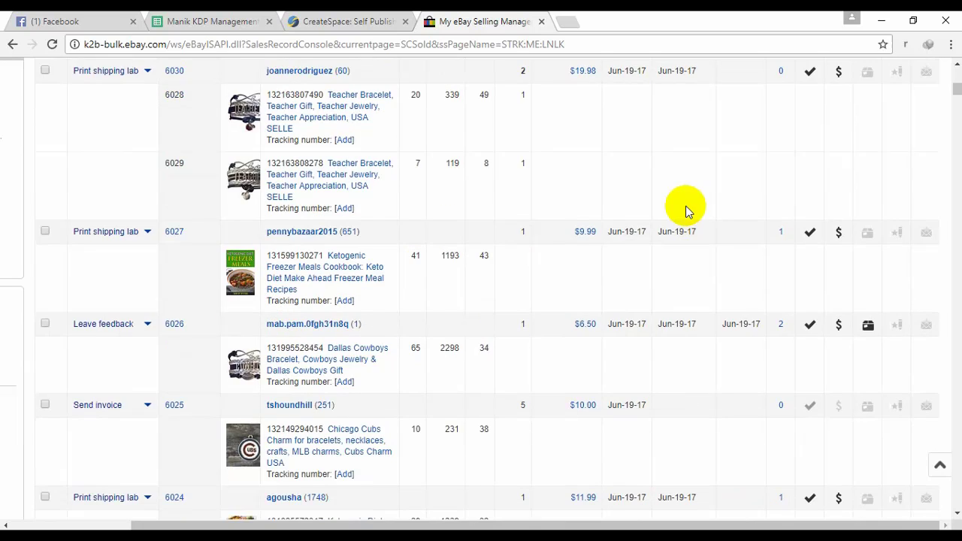
pyautogui.scroll(7, 685, 211)
pyautogui.scroll(1, 685, 210)
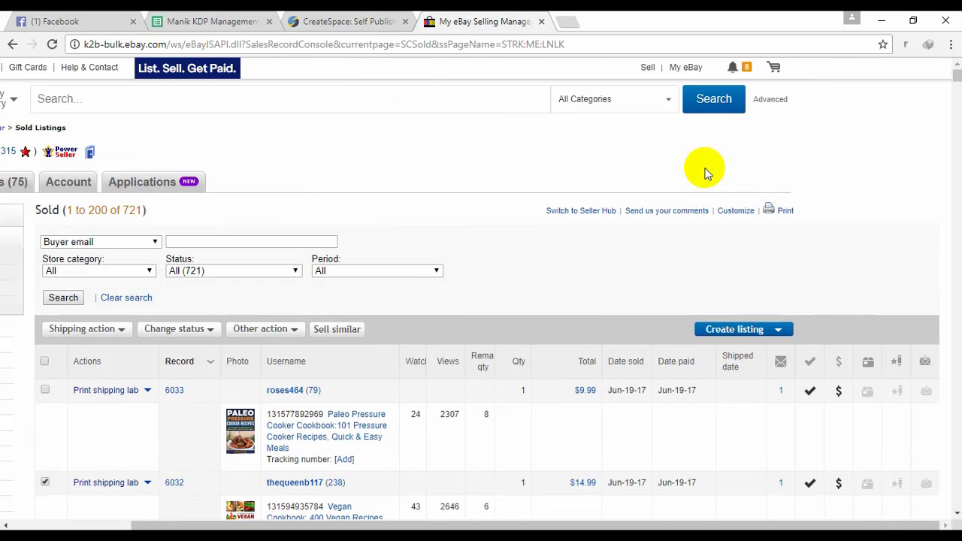
pyautogui.moveTo(685, 68)
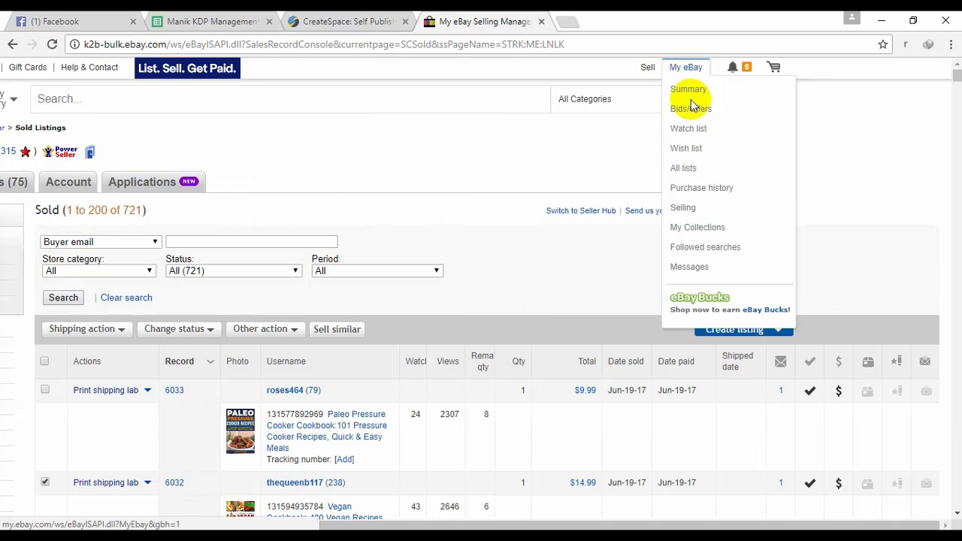
pyautogui.scroll(-3, 229, 251)
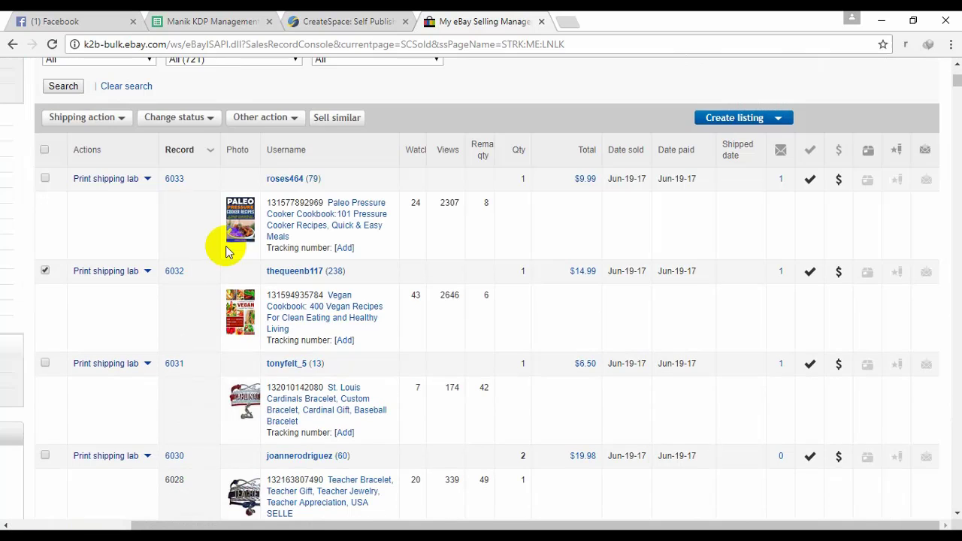
pyautogui.moveTo(465, 524)
pyautogui.mouseDown()
pyautogui.moveTo(326, 524)
pyautogui.moveTo(461, 514)
pyautogui.mouseUp()
pyautogui.scroll(-8, 522, 324)
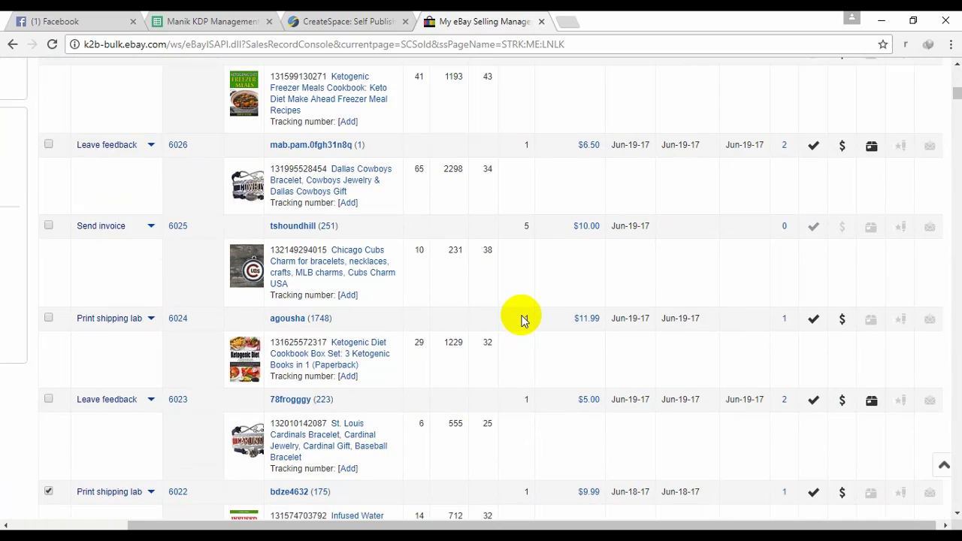
pyautogui.scroll(-4, 524, 319)
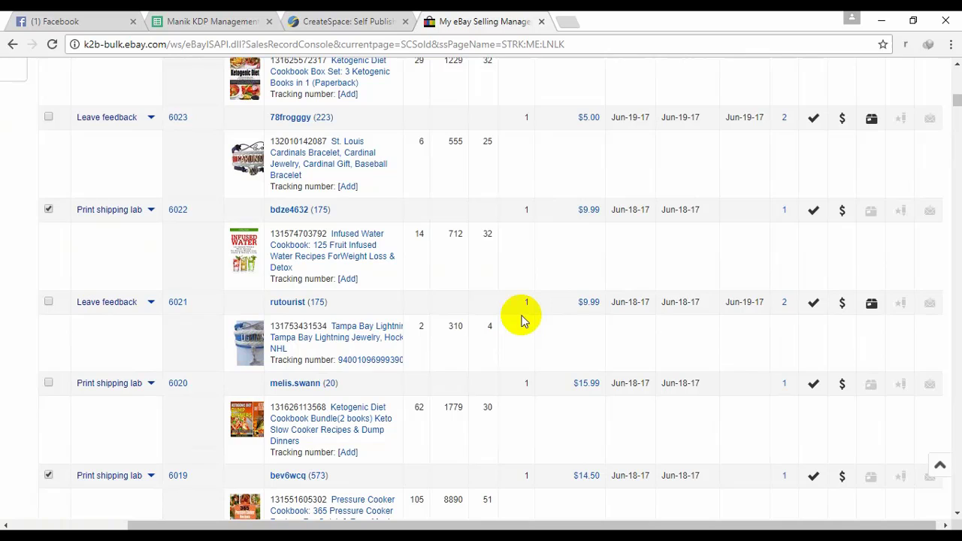
pyautogui.scroll(-2, 525, 315)
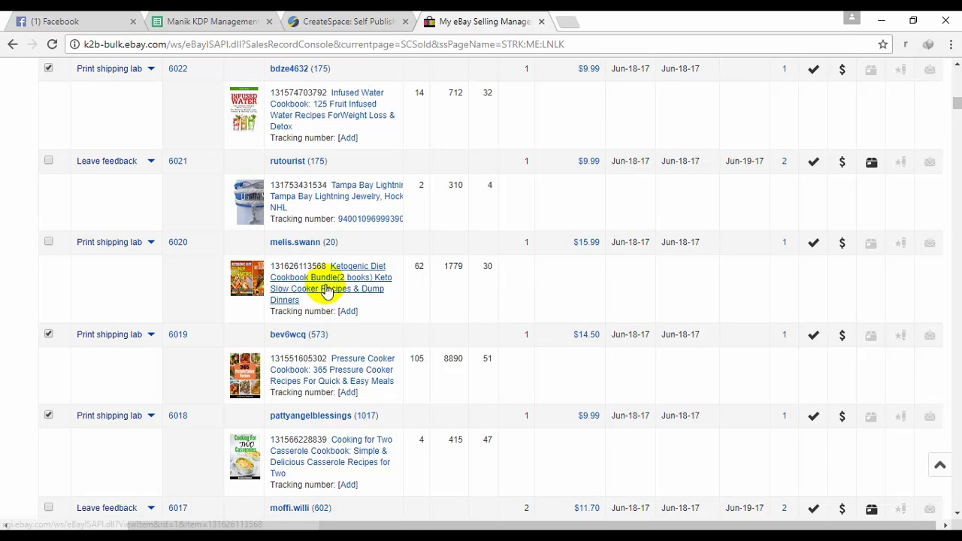
pyautogui.scroll(-2, 389, 211)
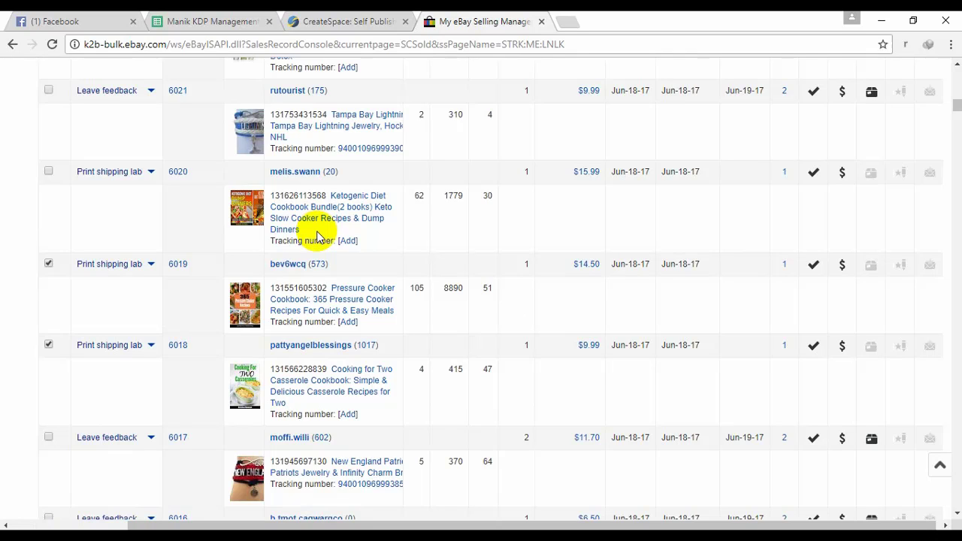
# - Close the Facebook page, select the Ketogenic Diet Cookbook Bundle order and open its shipping label page
pyautogui.click(132, 22)
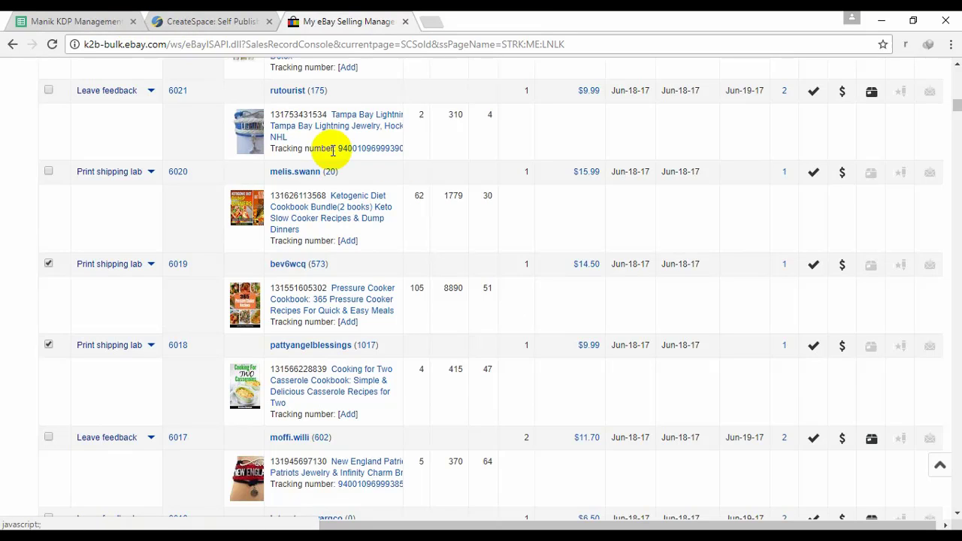
pyautogui.click(49, 172)
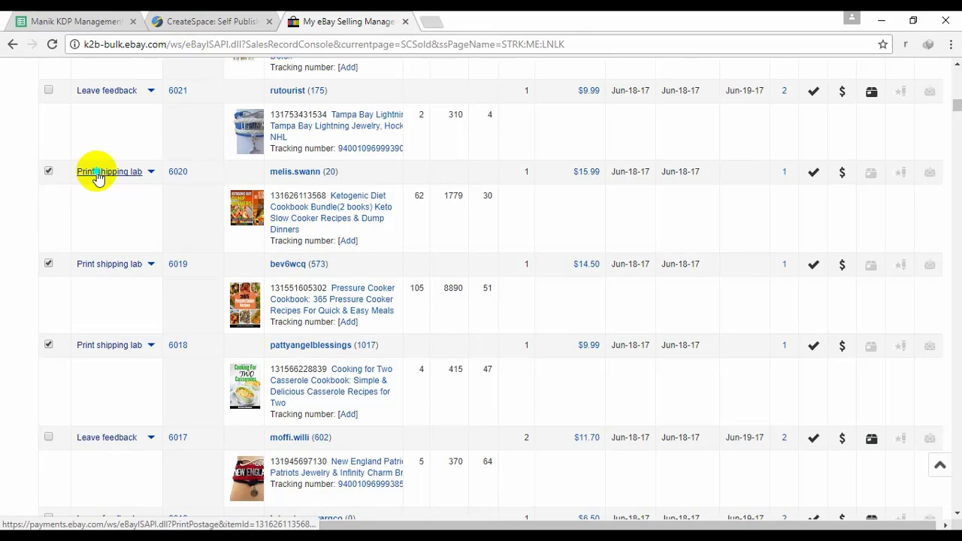
pyautogui.click(96, 173)
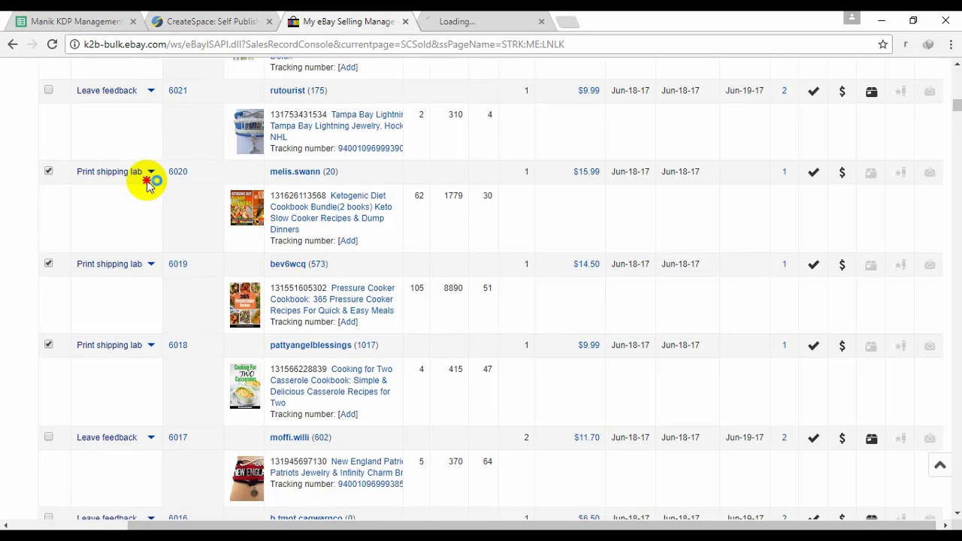
pyautogui.click(495, 26)
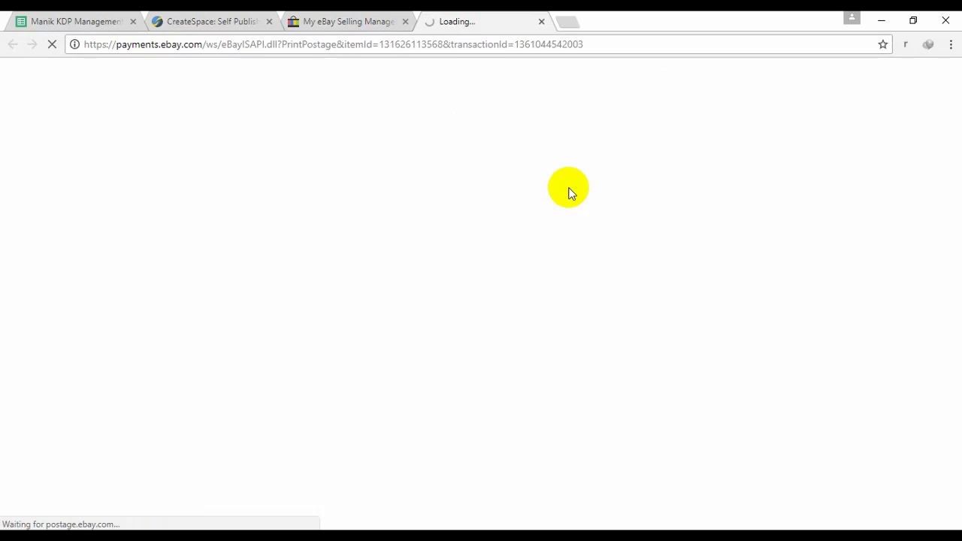
# - Switch to CreateSpace and log in with the account e-mail and password
pyautogui.hotkey('ctrl', '2')
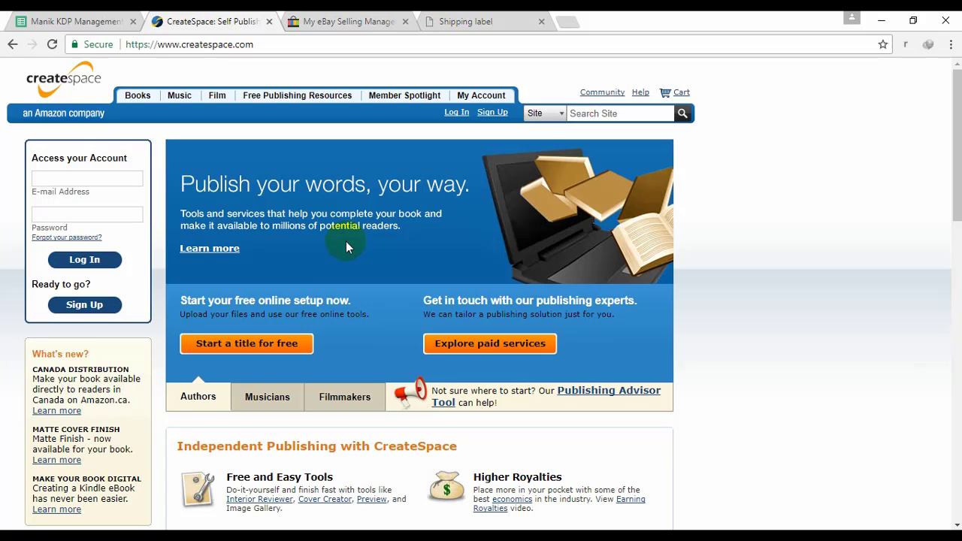
pyautogui.click(69, 215)
pyautogui.hotkey('ctrl', 'v')
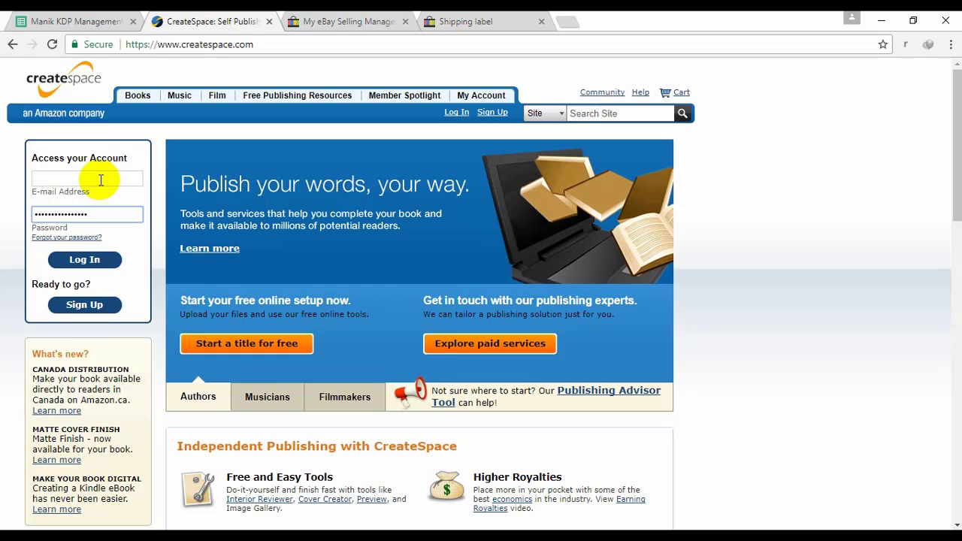
pyautogui.click(101, 181)
pyautogui.click(94, 198)
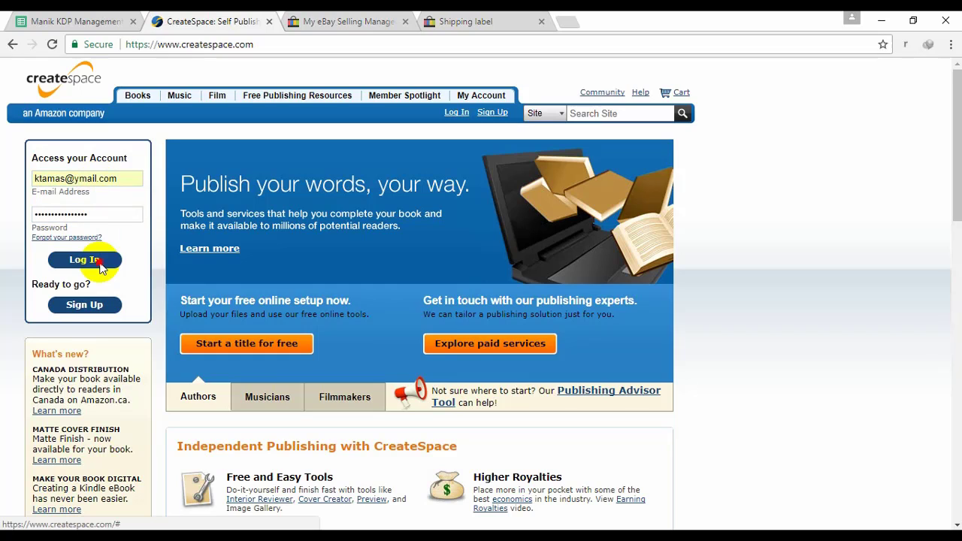
pyautogui.click(100, 267)
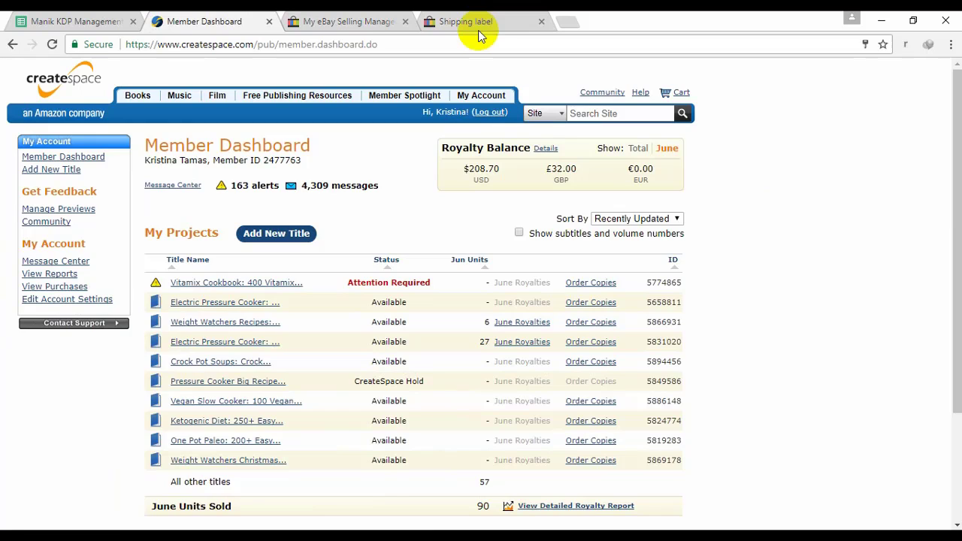
# - Check the purchased item on the eBay shipping label page, then search the CreateSpace titles for "ket"
pyautogui.click(478, 28)
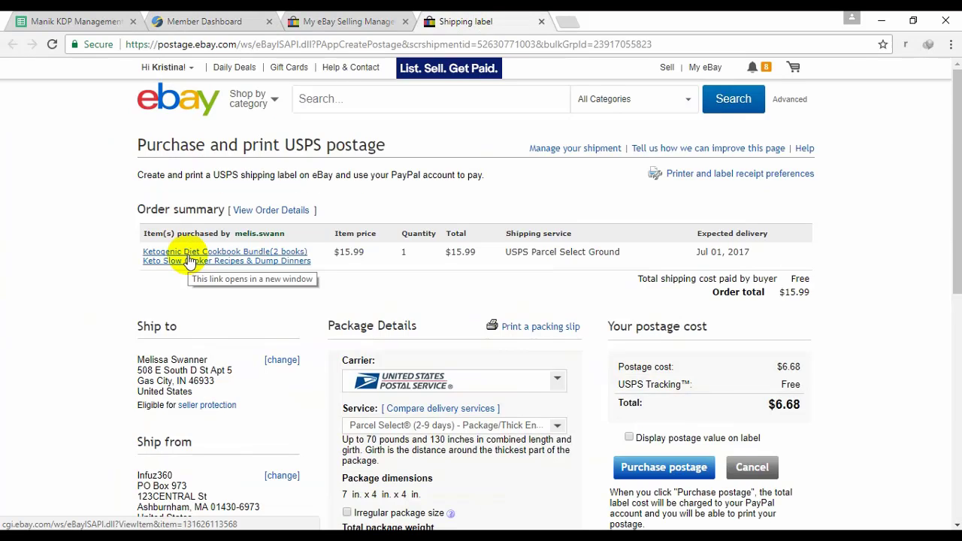
pyautogui.click(238, 24)
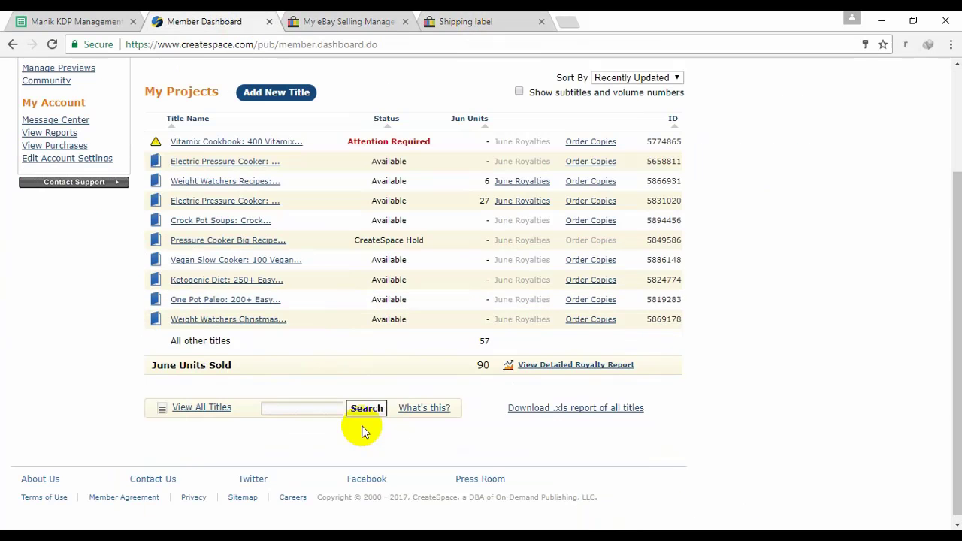
pyautogui.click(308, 410)
pyautogui.click(290, 424)
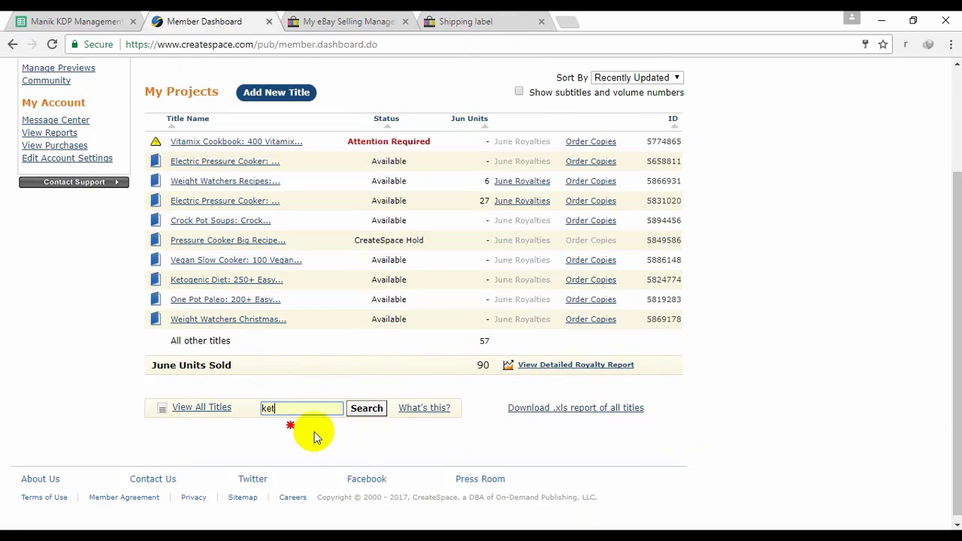
pyautogui.click(371, 409)
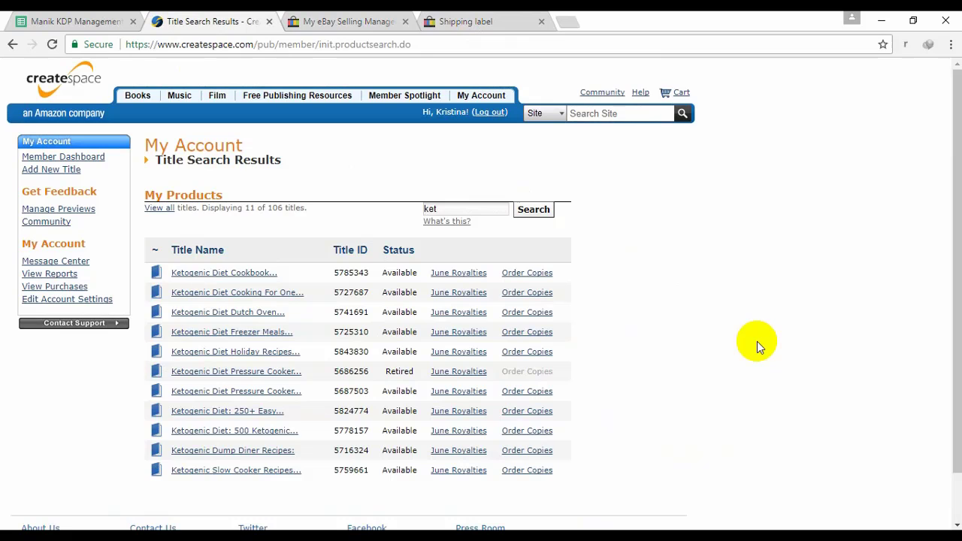
# - Compare the two book titles in the eBay order summary with the CreateSpace title search results
pyautogui.click(490, 27)
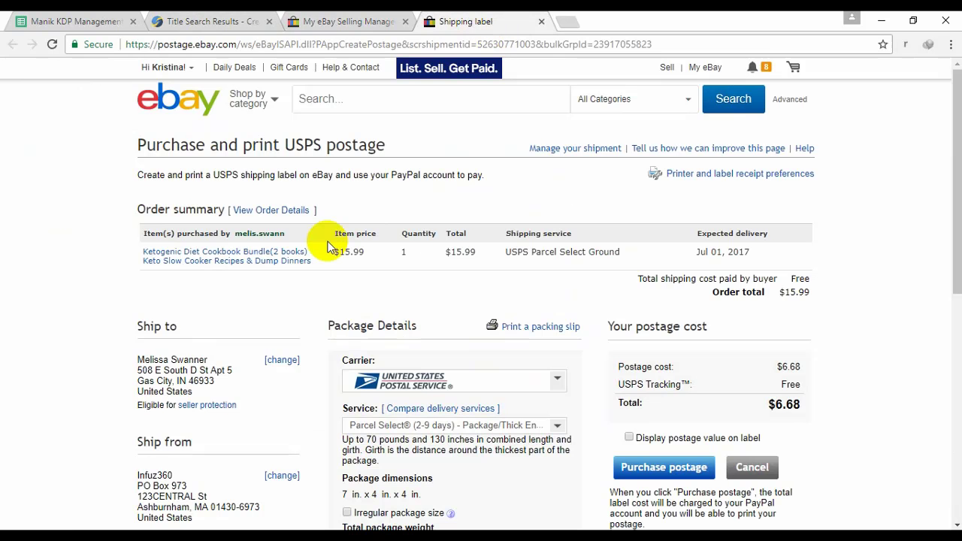
pyautogui.scroll(-1, 285, 293)
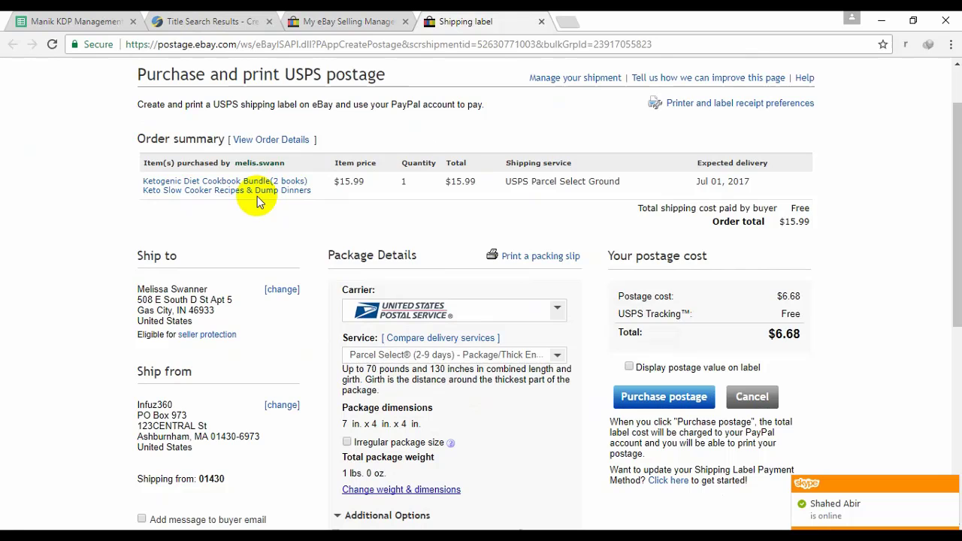
pyautogui.click(357, 24)
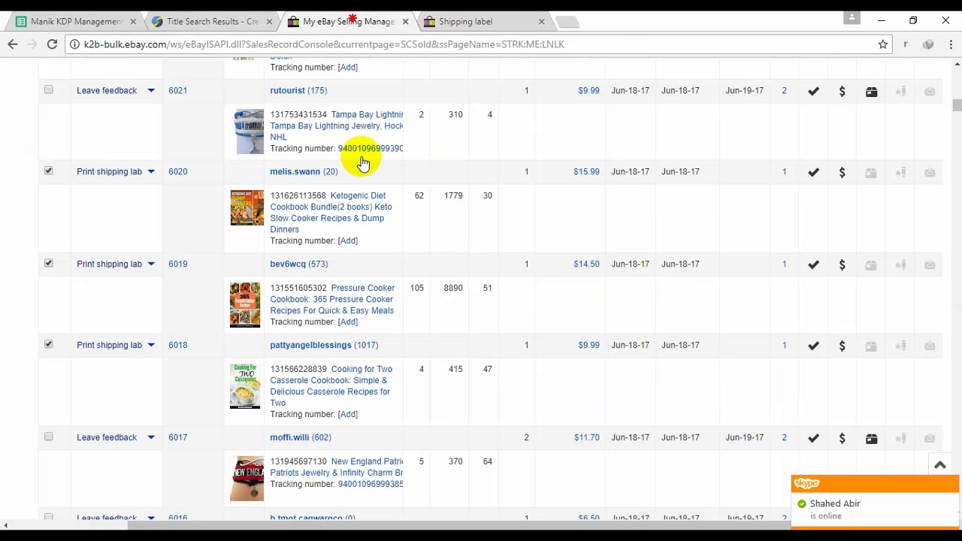
pyautogui.click(223, 21)
pyautogui.scroll(-1, 631, 316)
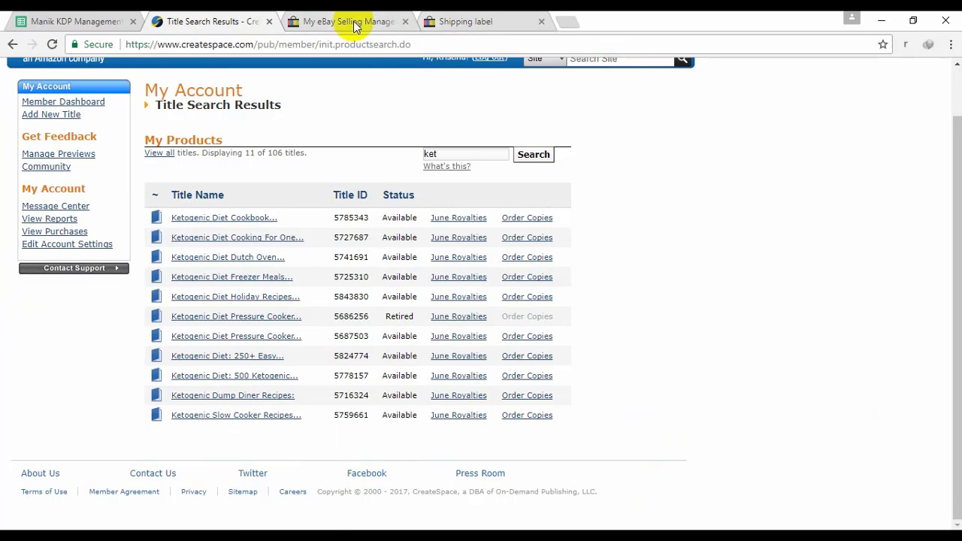
pyautogui.click(459, 21)
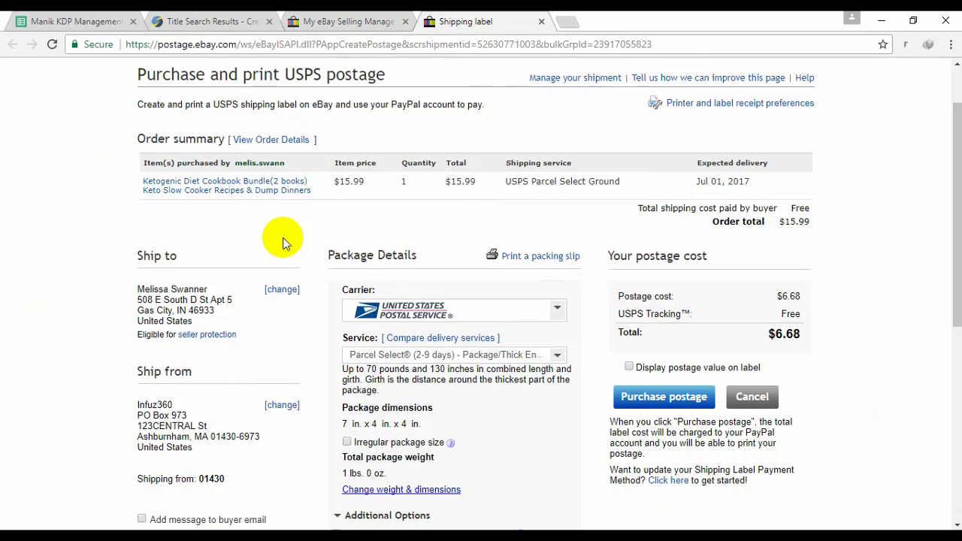
pyautogui.click(227, 23)
pyautogui.click(425, 22)
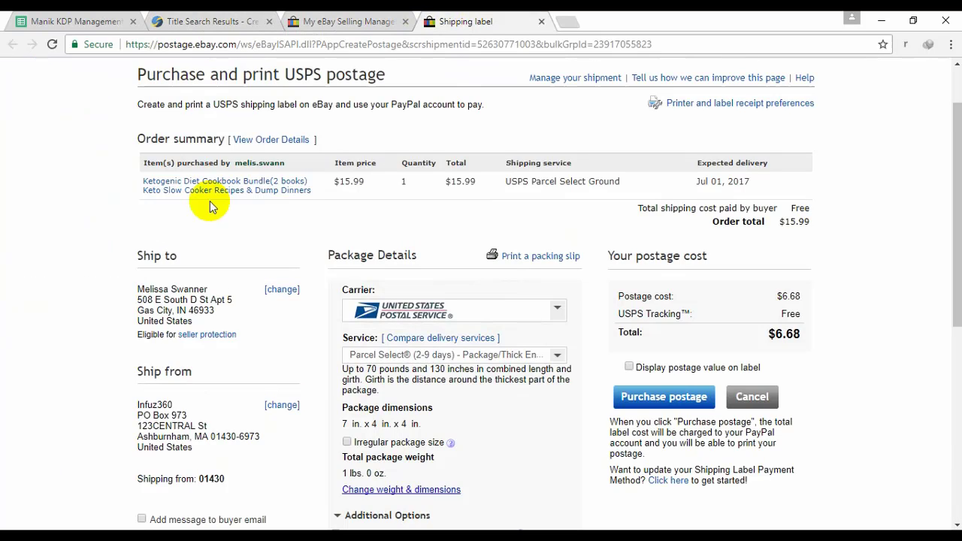
# - Add one copy each of Ketogenic Slow Cooker Recipes and Ketogenic Dump Diner Recipes to the CreateSpace cart
pyautogui.click(228, 23)
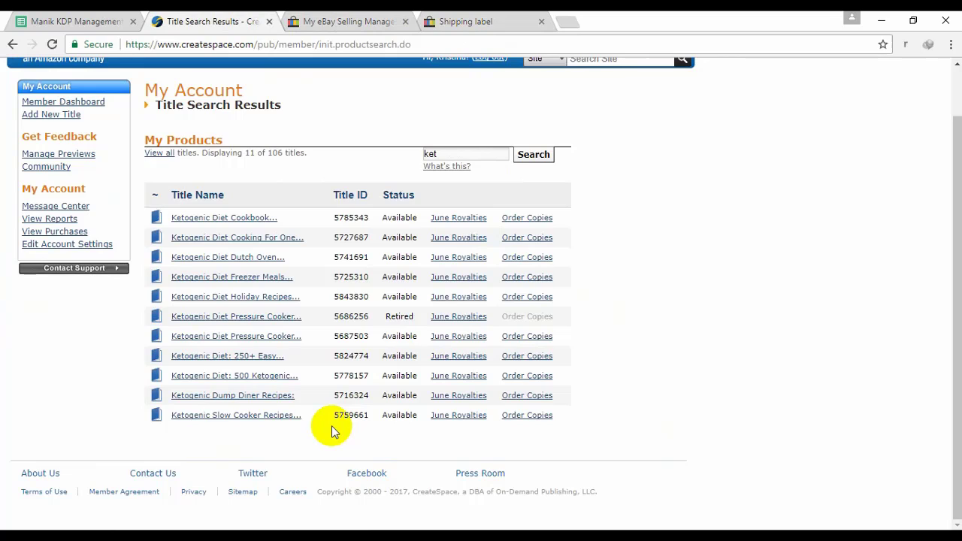
pyautogui.click(535, 417)
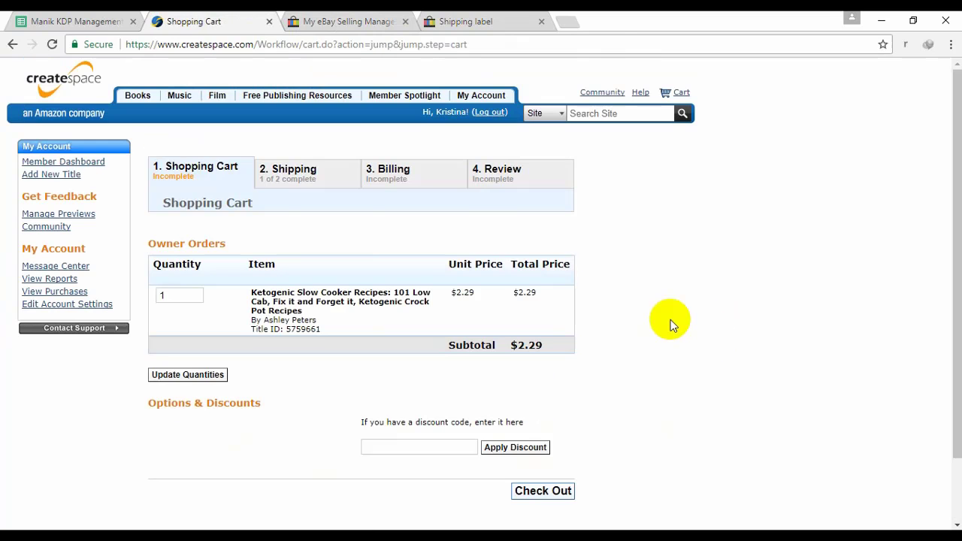
pyautogui.scroll(-2, 671, 323)
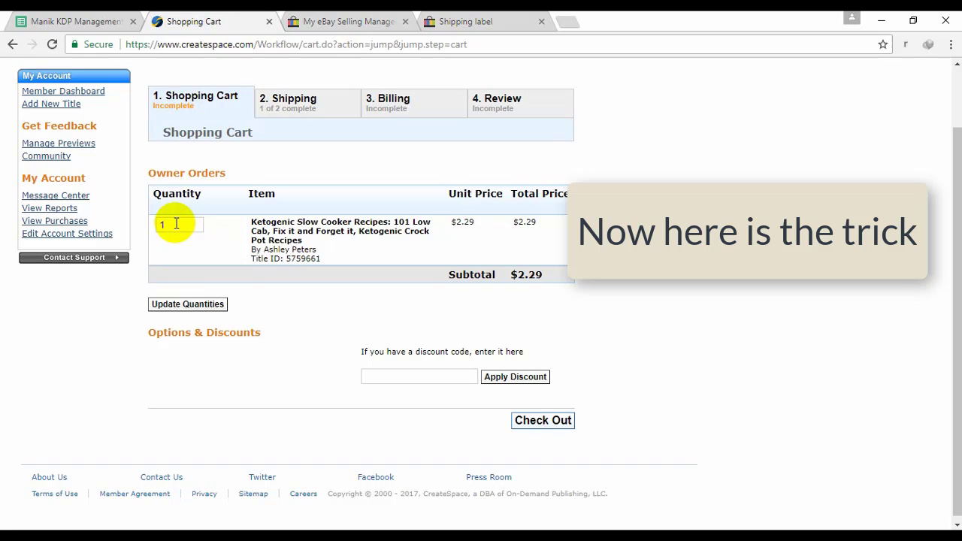
pyautogui.click(13, 46)
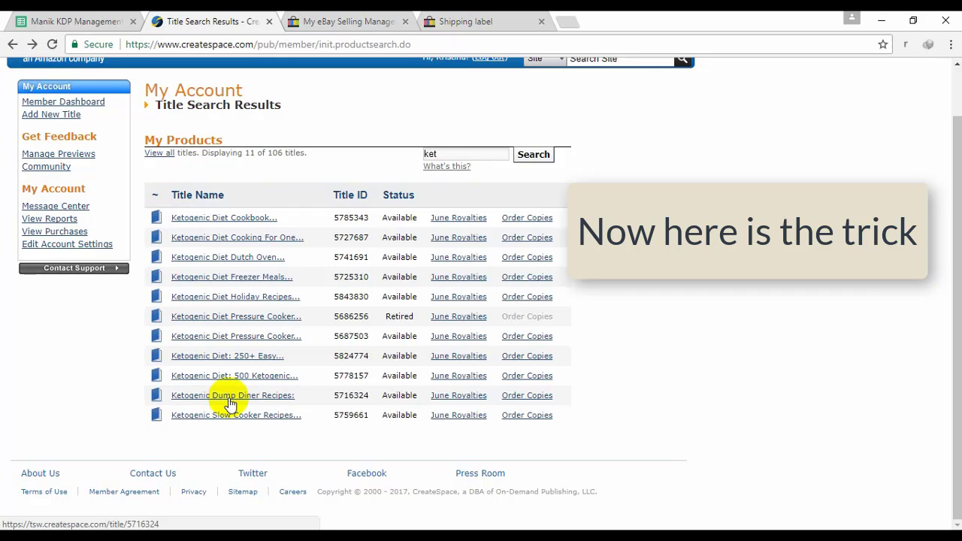
pyautogui.click(516, 398)
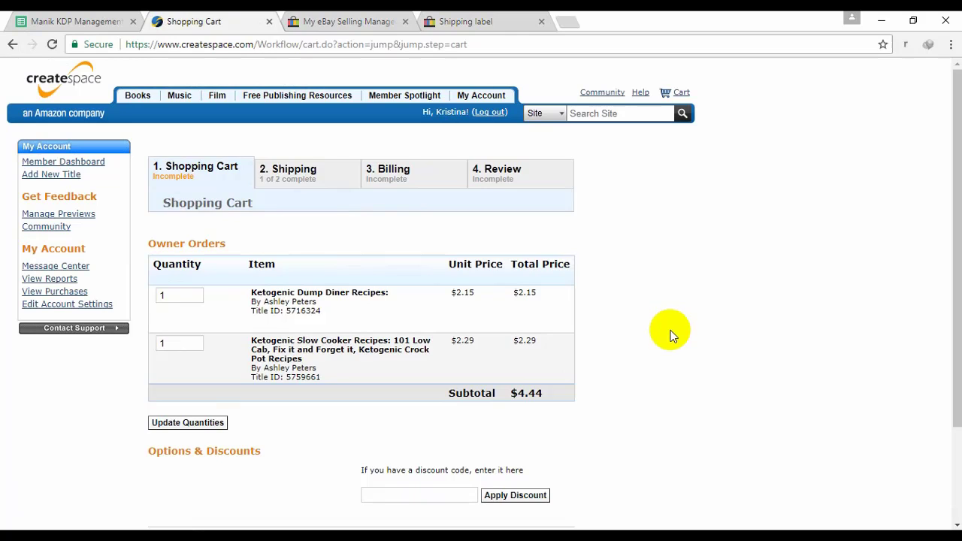
# - Check out the cart containing the two ketogenic books and proceed to the shipping stage
pyautogui.scroll(-1, 673, 337)
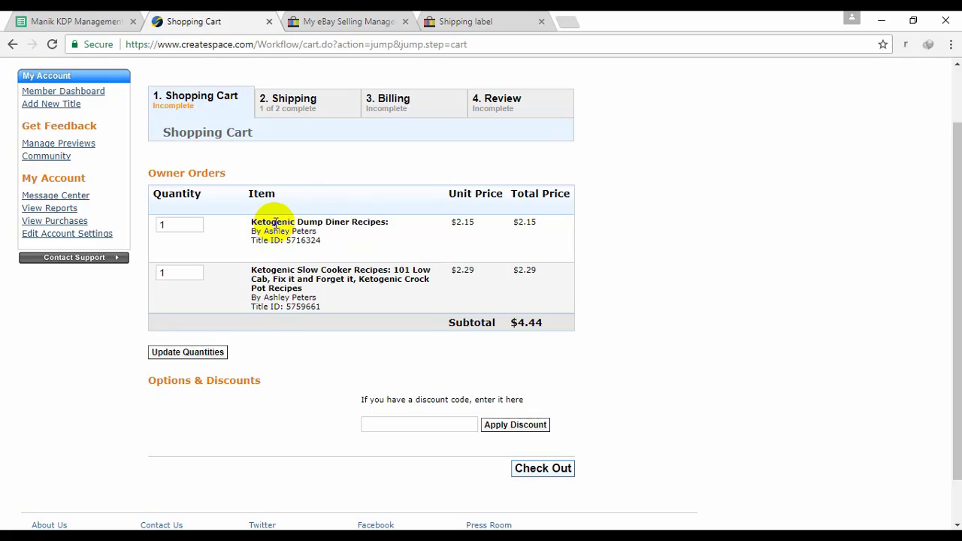
pyautogui.scroll(-1, 708, 302)
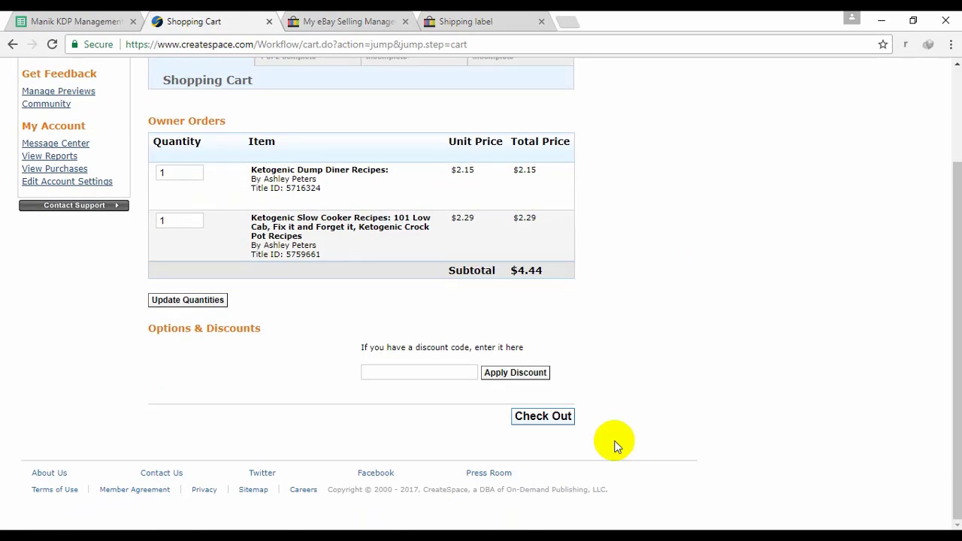
pyautogui.click(556, 417)
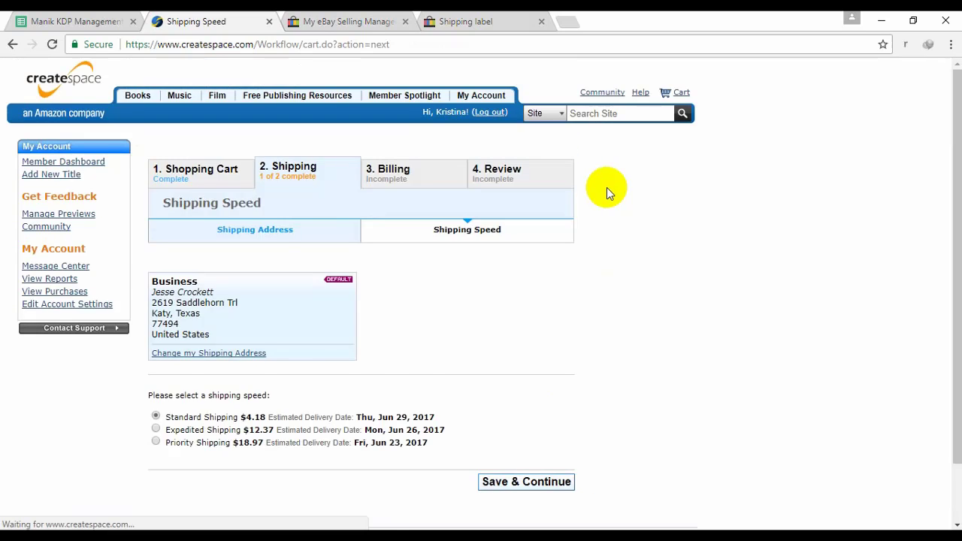
# - Change the order's shipping address and open the saved non-default Business shipping profile for editing
pyautogui.scroll(-2, 606, 187)
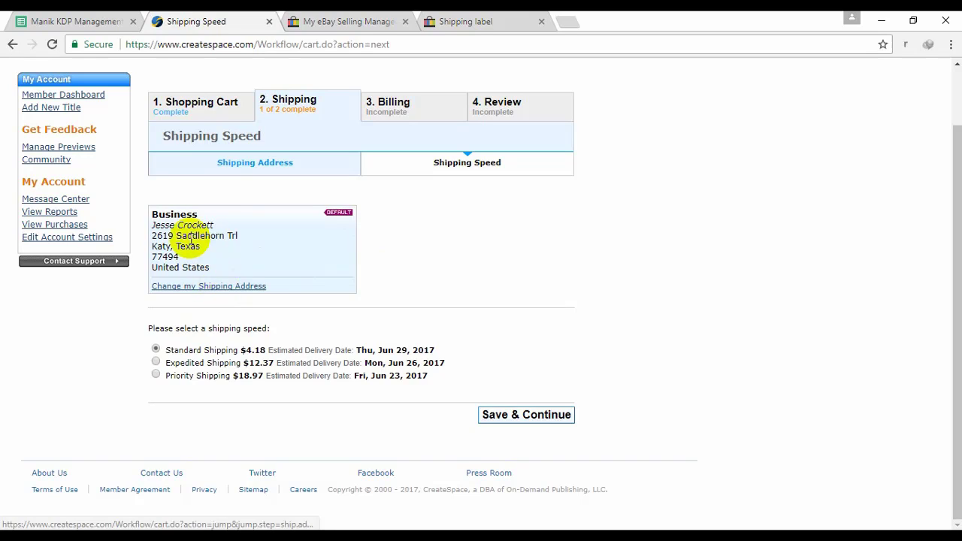
pyautogui.click(233, 294)
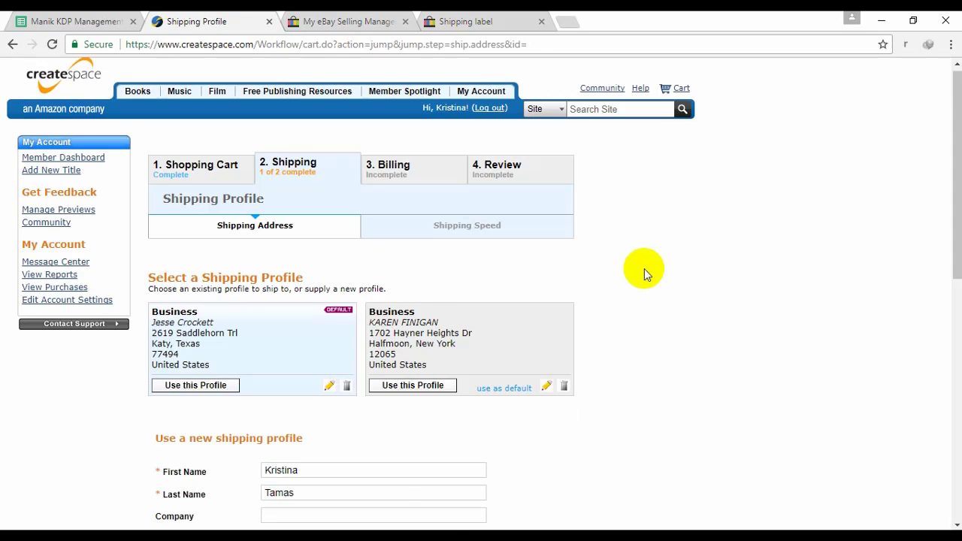
pyautogui.scroll(-1, 257, 269)
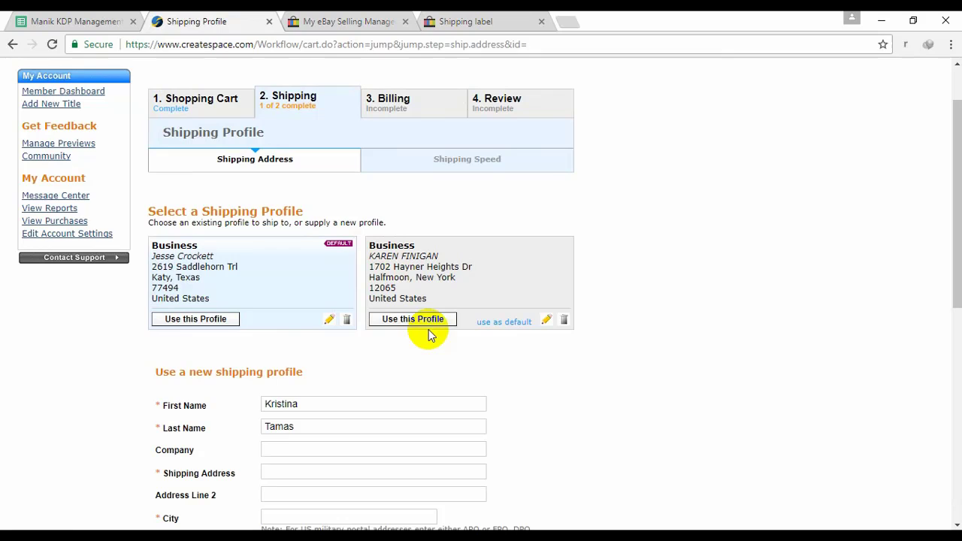
pyautogui.click(546, 322)
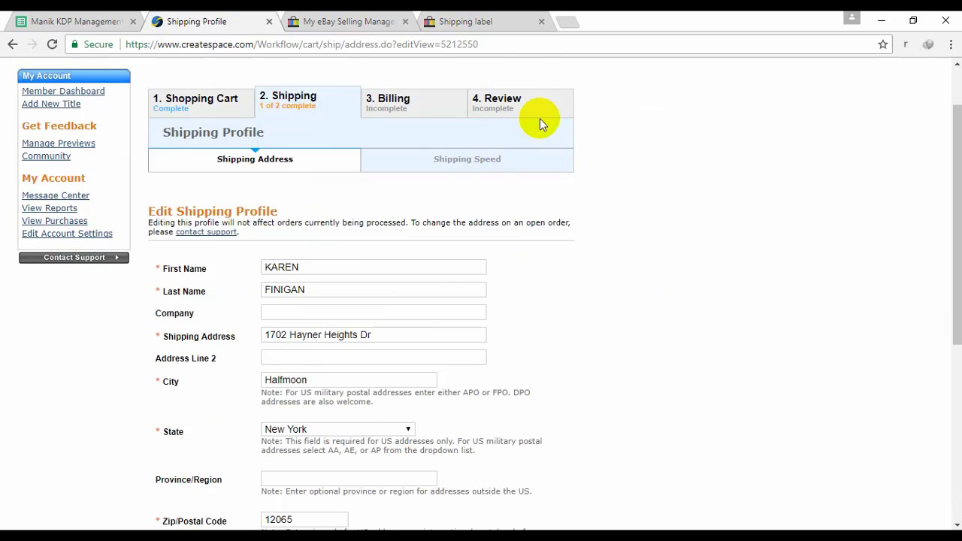
# - Copy the buyer's full name from the Ship to section of the eBay shipping label and return to the CreateSpace shipping profile
pyautogui.click(484, 23)
pyautogui.scroll(-1, 172, 266)
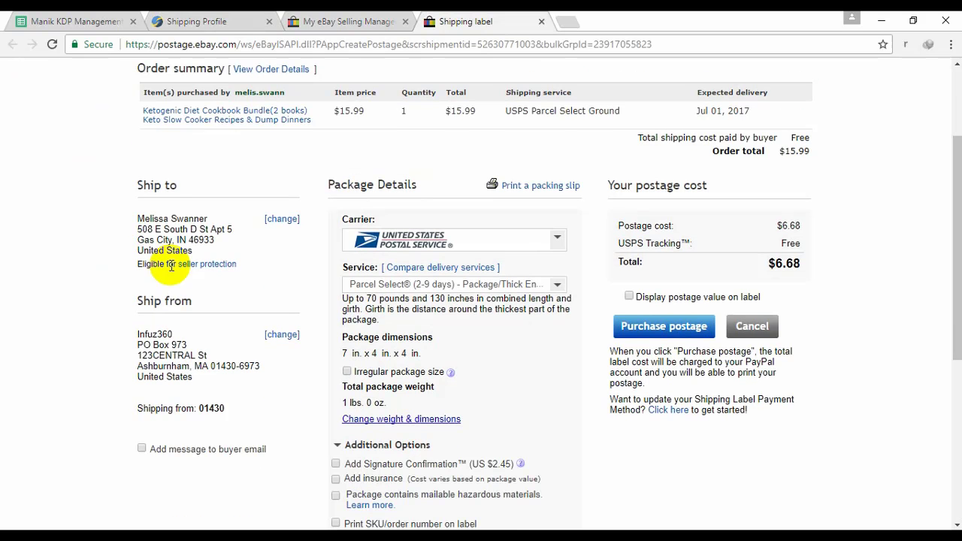
pyautogui.click(167, 215)
pyautogui.tripleClick(167, 215)
pyautogui.hotkey('ctrl', 'c')
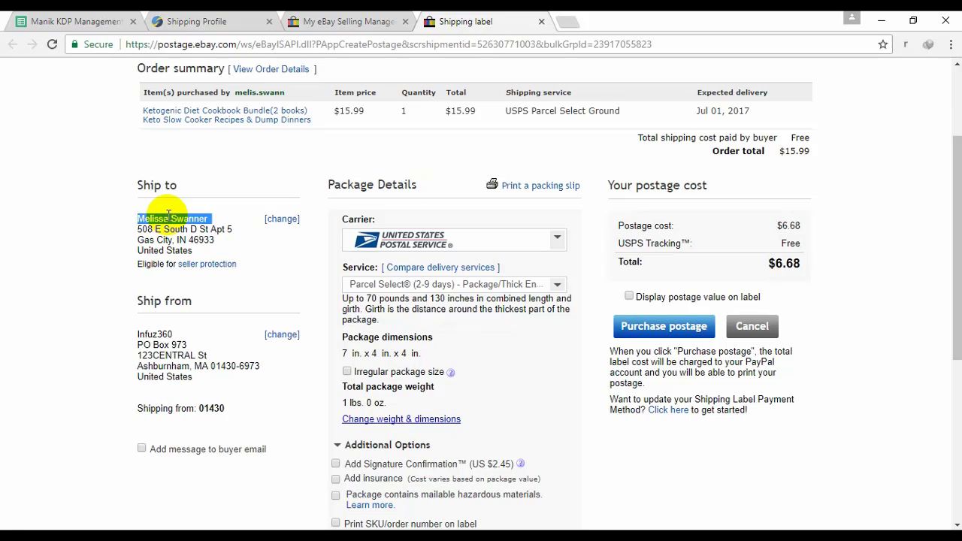
pyautogui.click(331, 21)
pyautogui.click(231, 23)
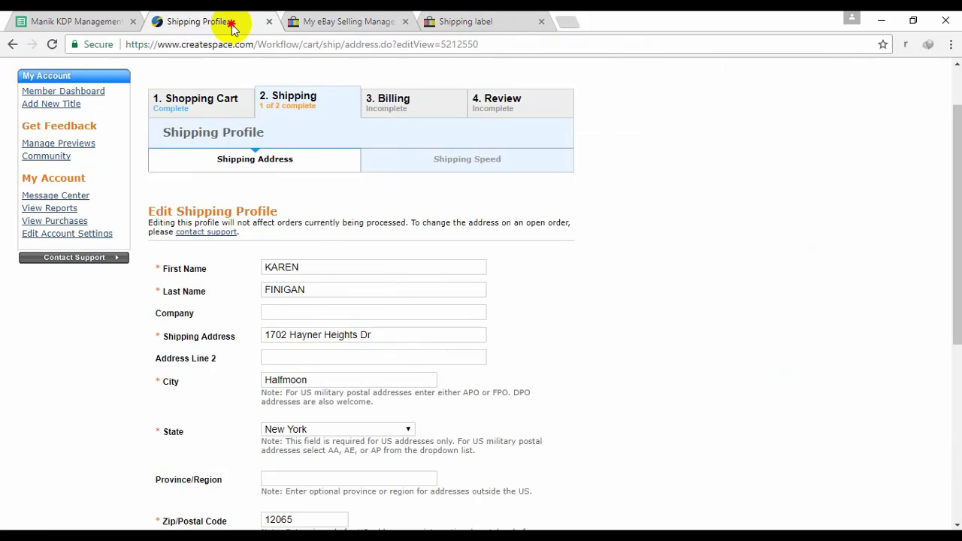
# - Replace the shipping profile's first and last name with the buyer's name, split across the two fields
pyautogui.moveTo(307, 259); pyautogui.dragTo(172, 264)
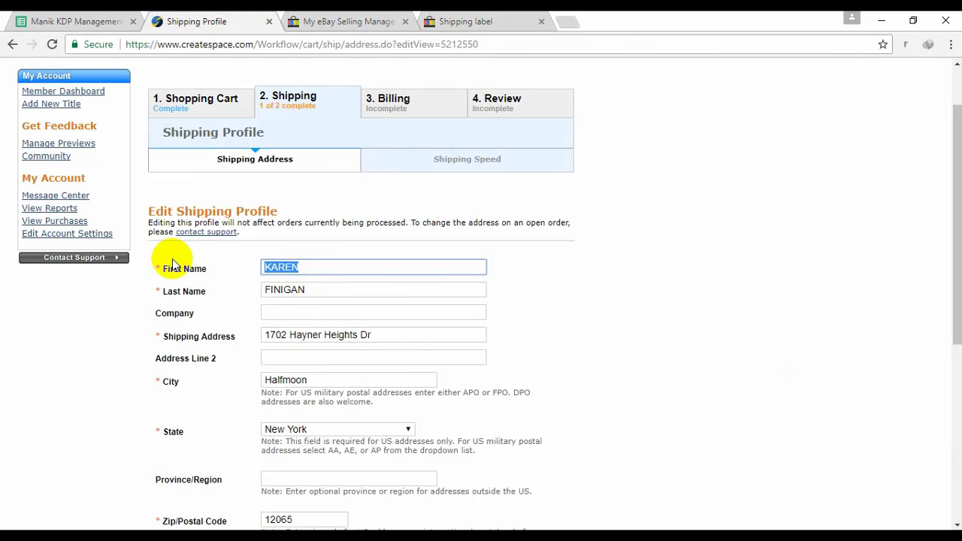
pyautogui.hotkey('ctrl', 'v')
pyautogui.doubleClick(317, 266)
pyautogui.hotkey('ctrl', 'c')
pyautogui.press('BackSpace')
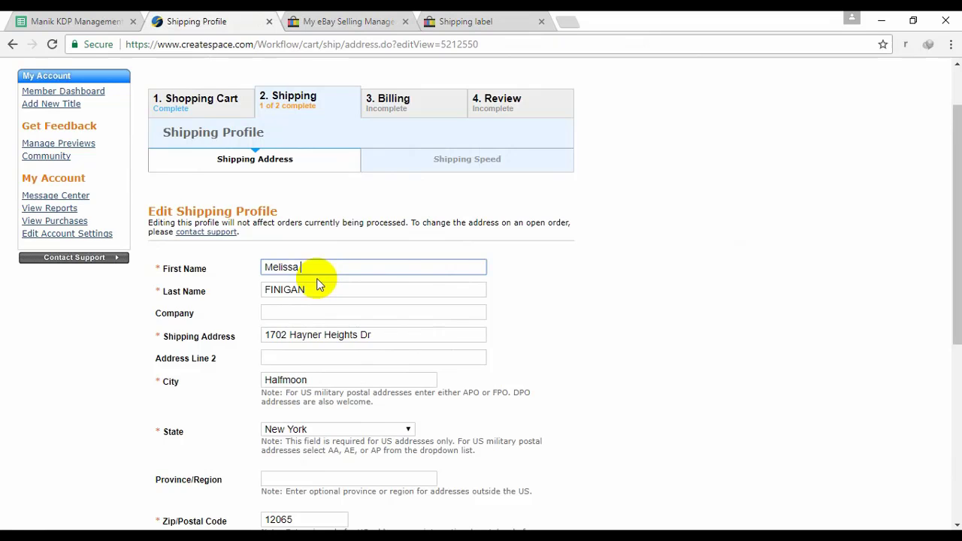
pyautogui.moveTo(317, 287); pyautogui.dragTo(157, 293)
pyautogui.hotkey('ctrl', 'v')
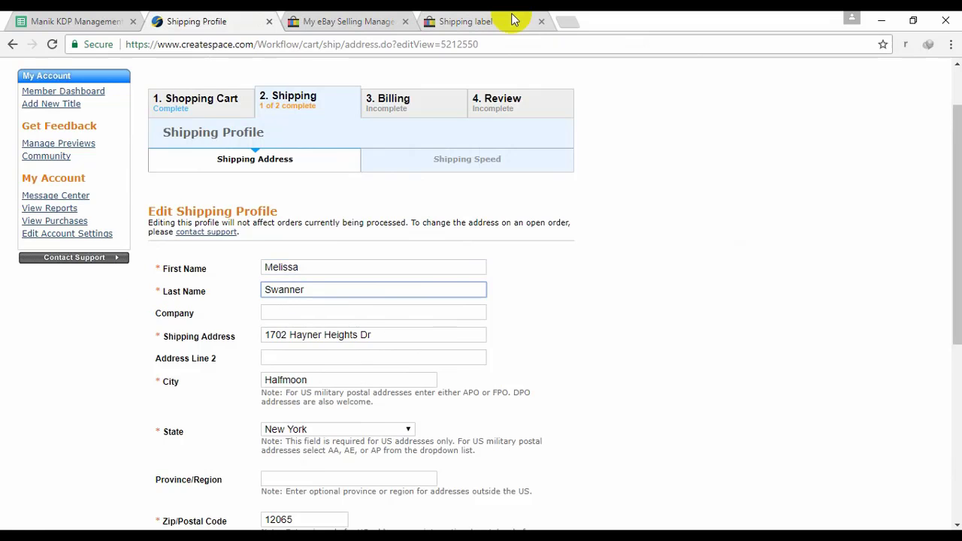
# - Copy the buyer's street address from the eBay shipping label into the Shipping Address field of the CreateSpace profile
pyautogui.click(513, 19)
pyautogui.tripleClick(168, 229)
pyautogui.hotkey('ctrl', 'c')
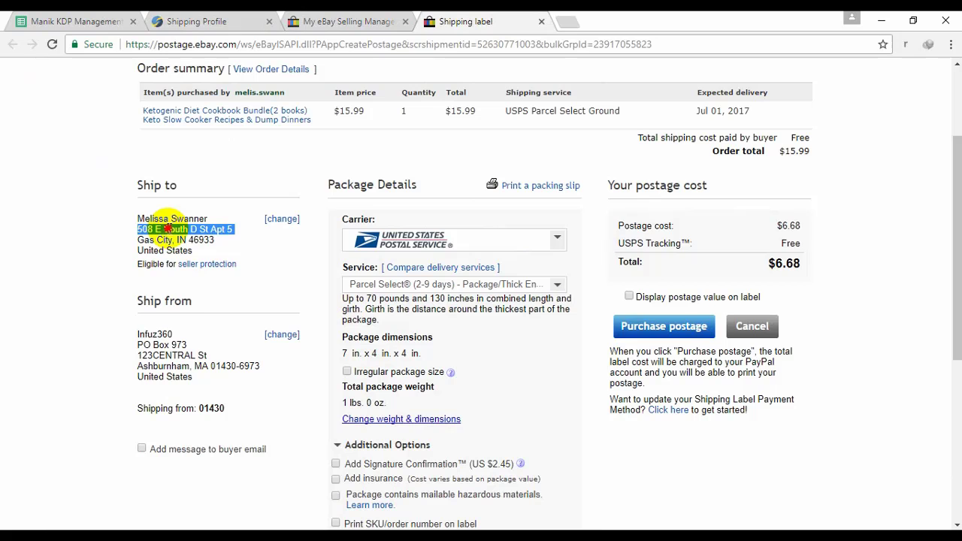
pyautogui.click(334, 22)
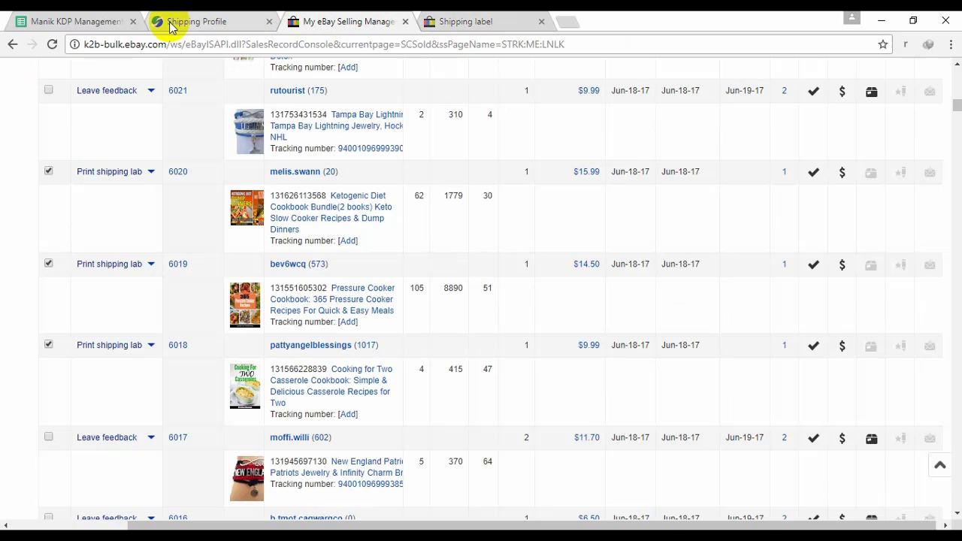
pyautogui.click(170, 24)
pyautogui.moveTo(402, 328); pyautogui.dragTo(159, 341)
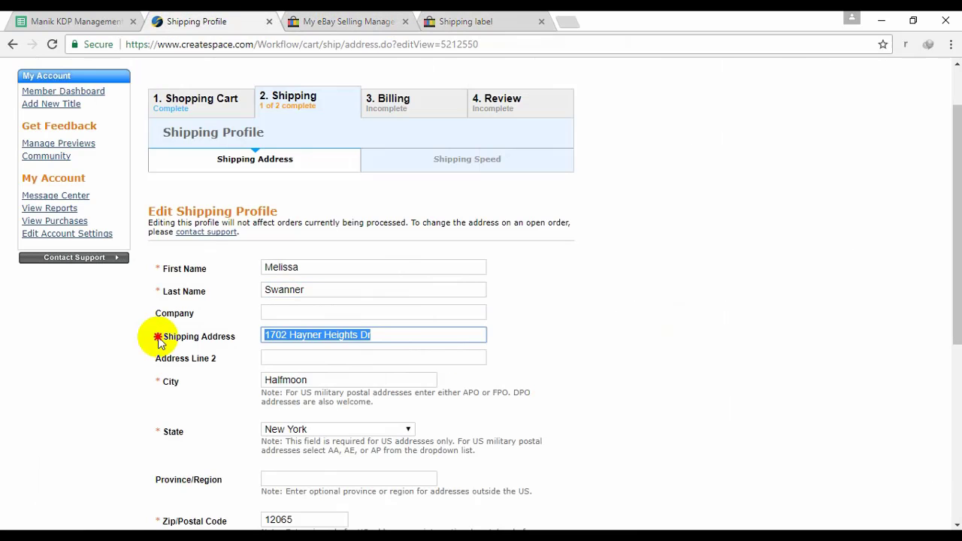
pyautogui.hotkey('ctrl', 'v')
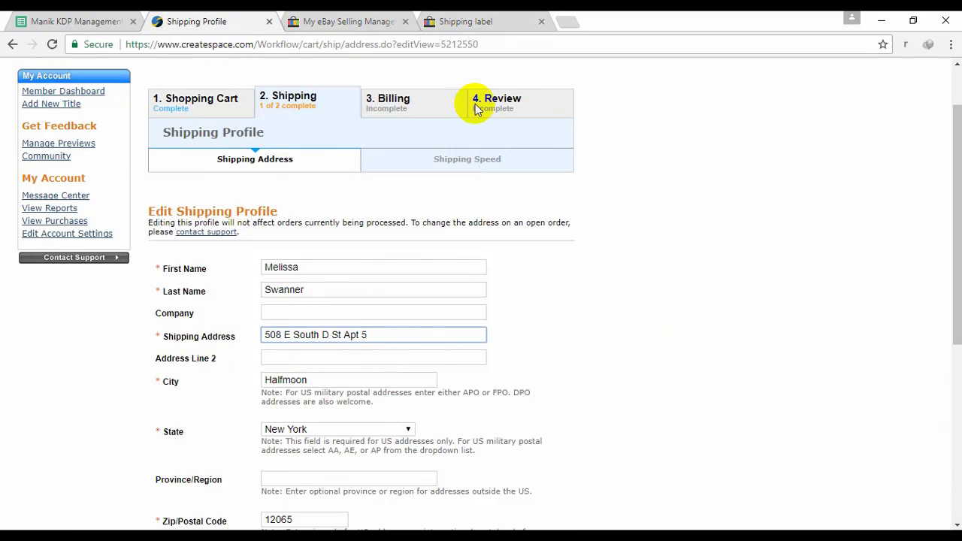
# - Copy the buyer's city from the eBay shipping label into the City field of the CreateSpace profile
pyautogui.click(466, 21)
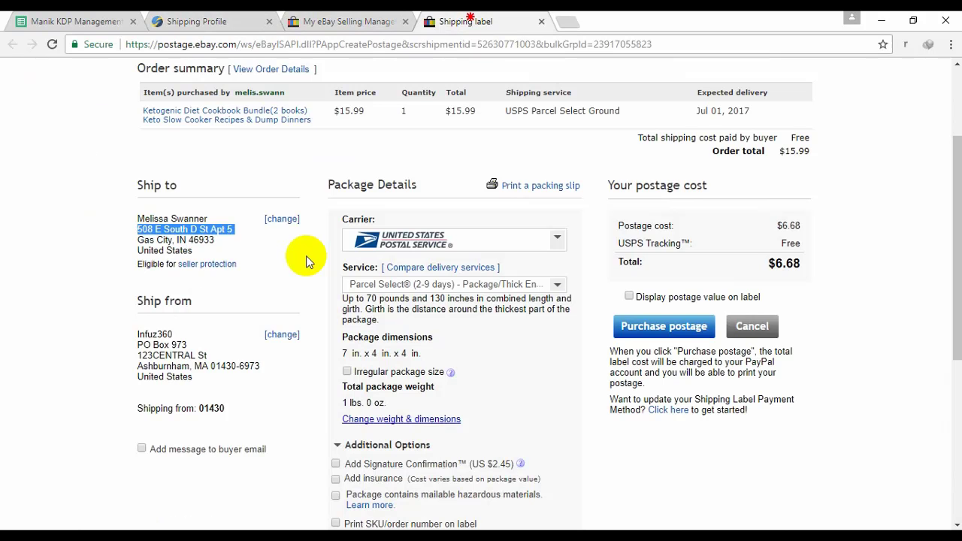
pyautogui.click(150, 245)
pyautogui.moveTo(139, 241); pyautogui.dragTo(172, 240)
pyautogui.hotkey('ctrl', 'c')
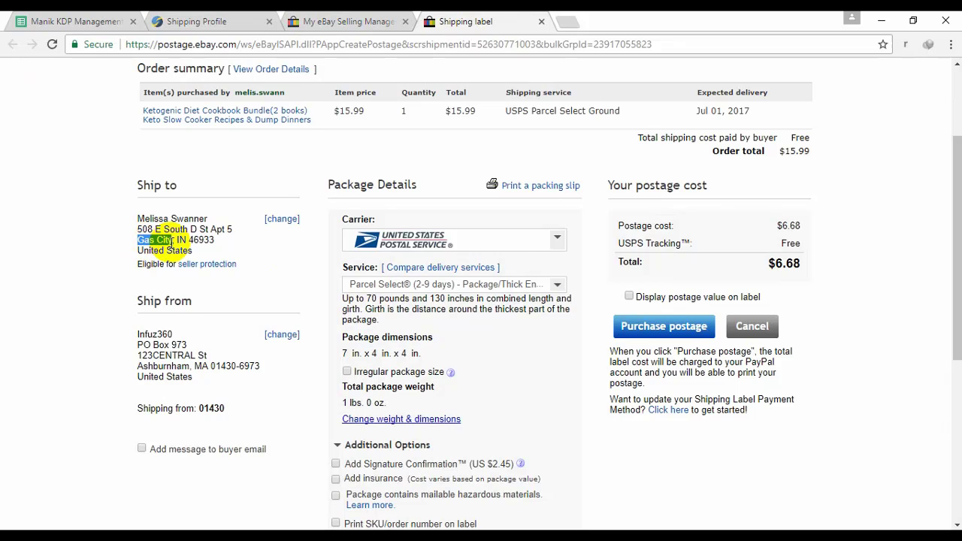
pyautogui.click(284, 20)
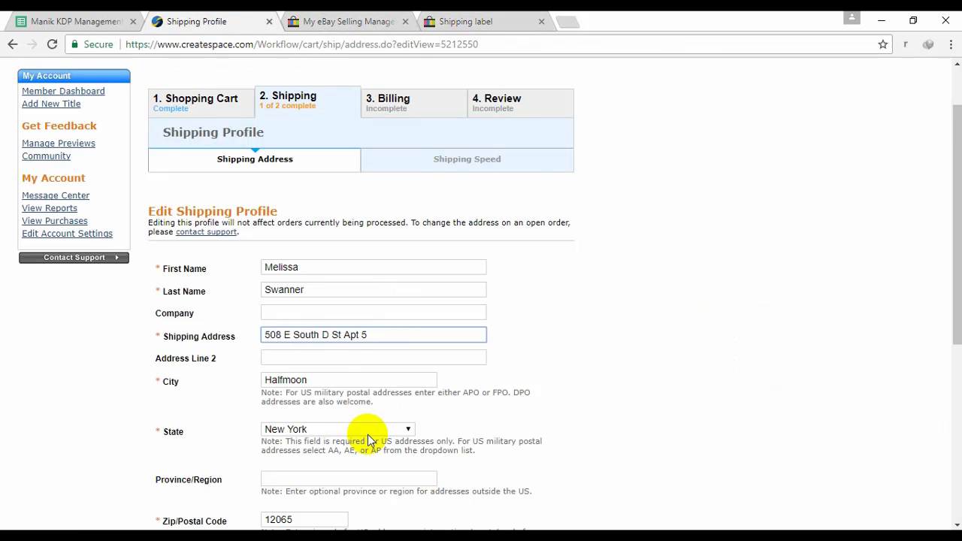
pyautogui.scroll(-2, 368, 440)
pyautogui.doubleClick(325, 239)
pyautogui.hotkey('ctrl', 'v')
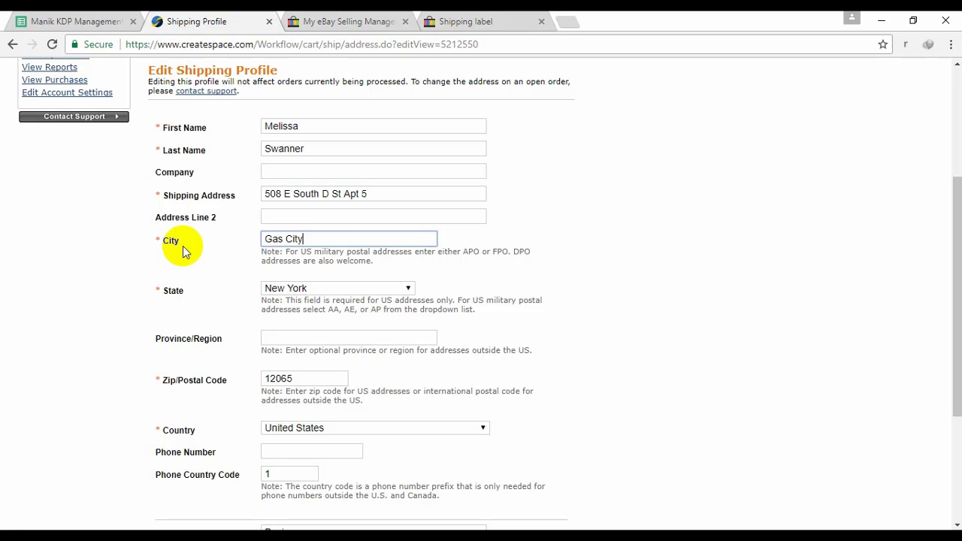
# - Check the state abbreviation on the eBay shipping label and select the matching state in the CreateSpace profile
pyautogui.click(485, 21)
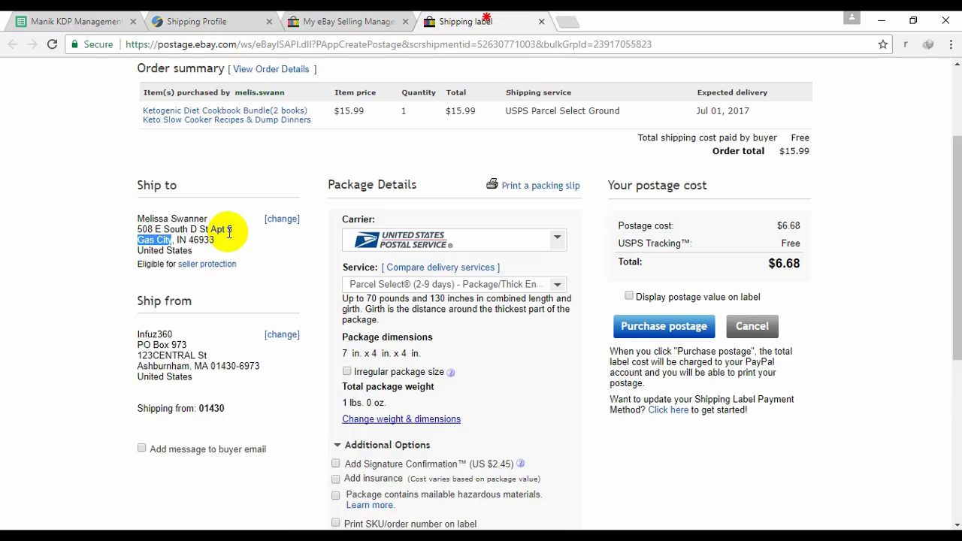
pyautogui.click(231, 26)
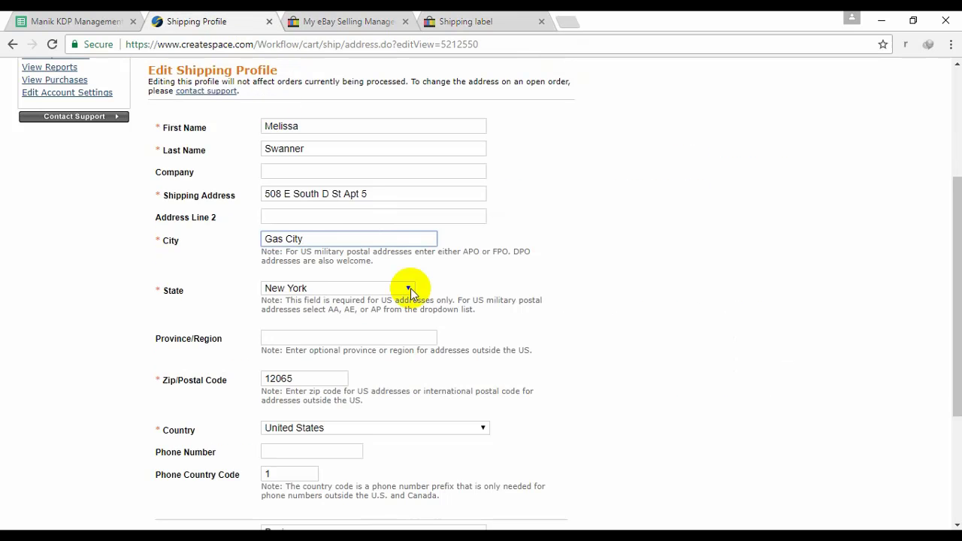
pyautogui.click(409, 290)
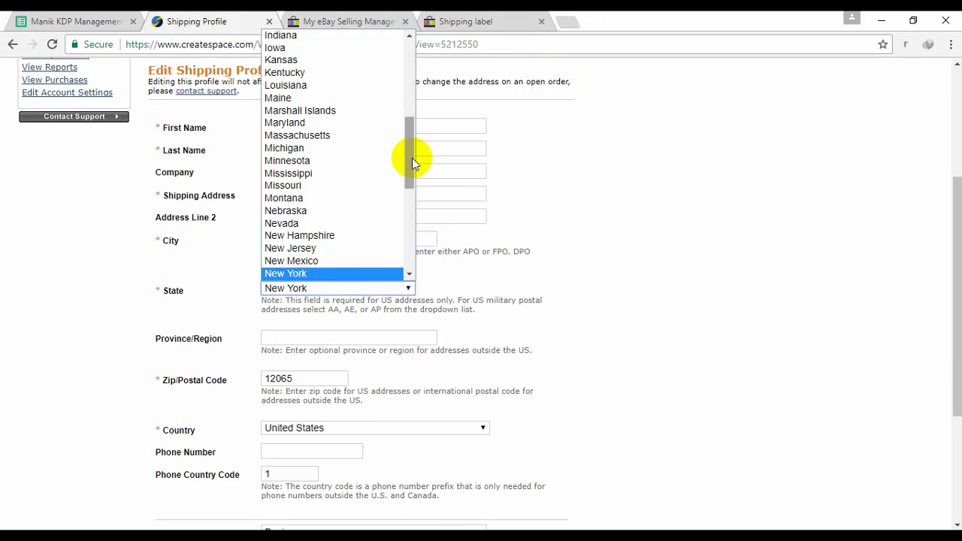
pyautogui.moveTo(411, 158); pyautogui.dragTo(415, 128)
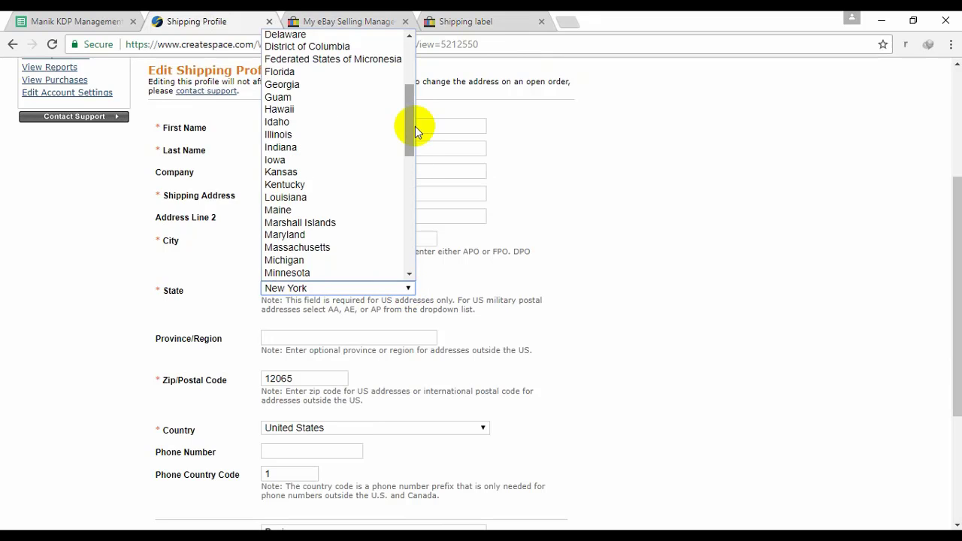
pyautogui.click(300, 150)
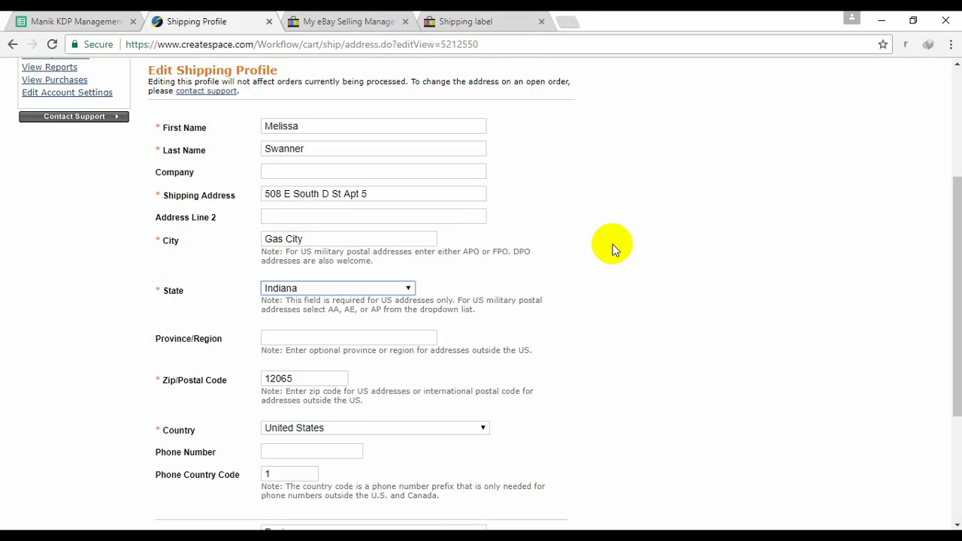
# - Open Wikipedia's "List of states and territories of the United States" in a separate browser tab
pyautogui.click(573, 23)
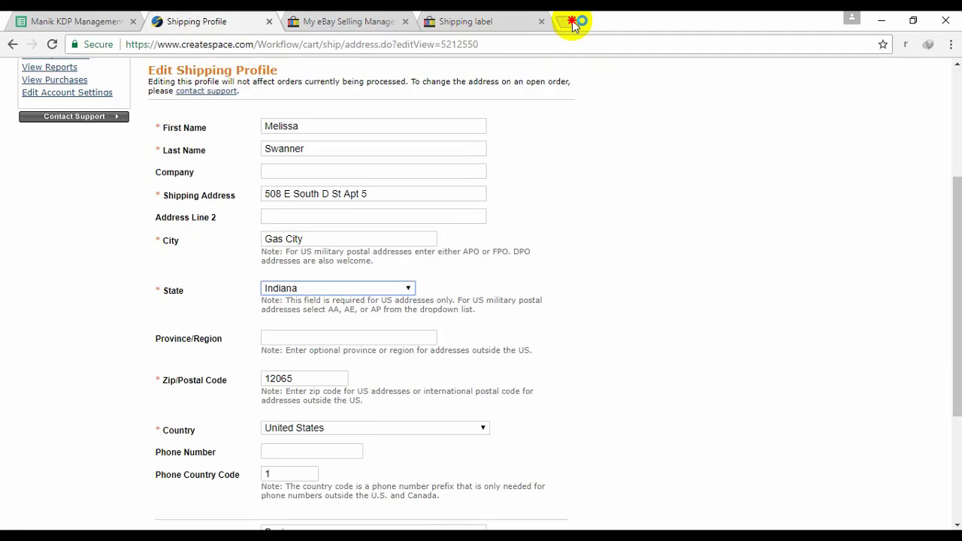
pyautogui.click(635, 75)
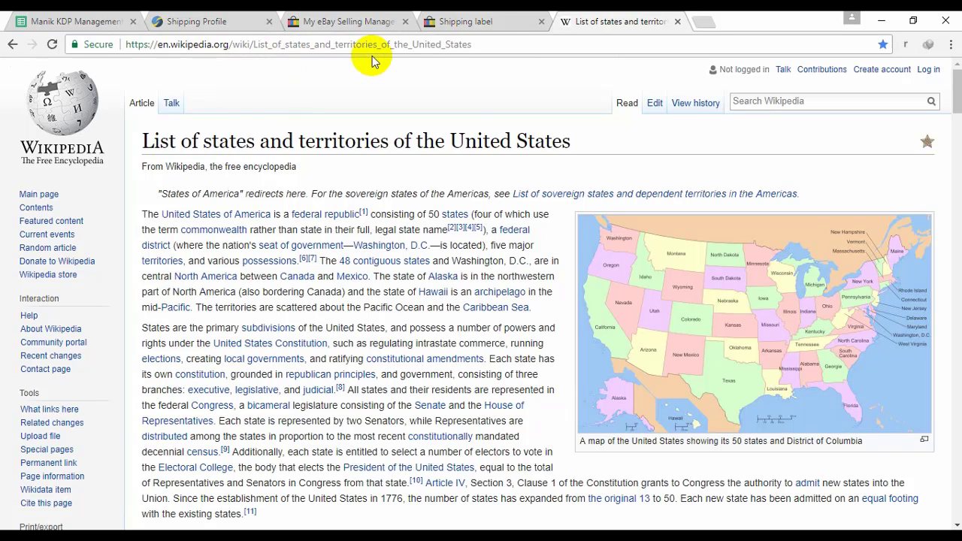
# - Paste the Wikipedia list's web address into a blank Notepad document, then close Notepad and return to the article
pyautogui.click(487, 45)
pyautogui.hotkey('ctrl', 'c')
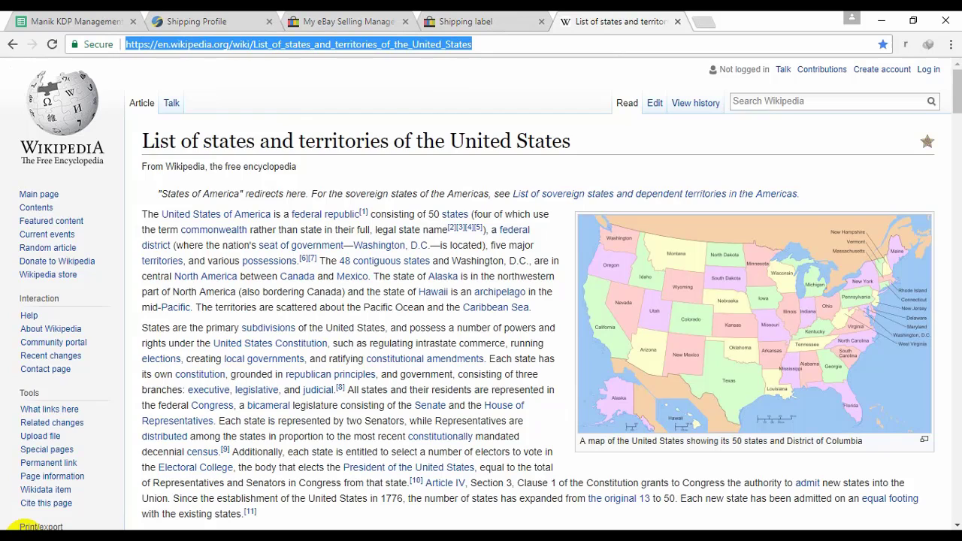
pyautogui.click(26, 529)
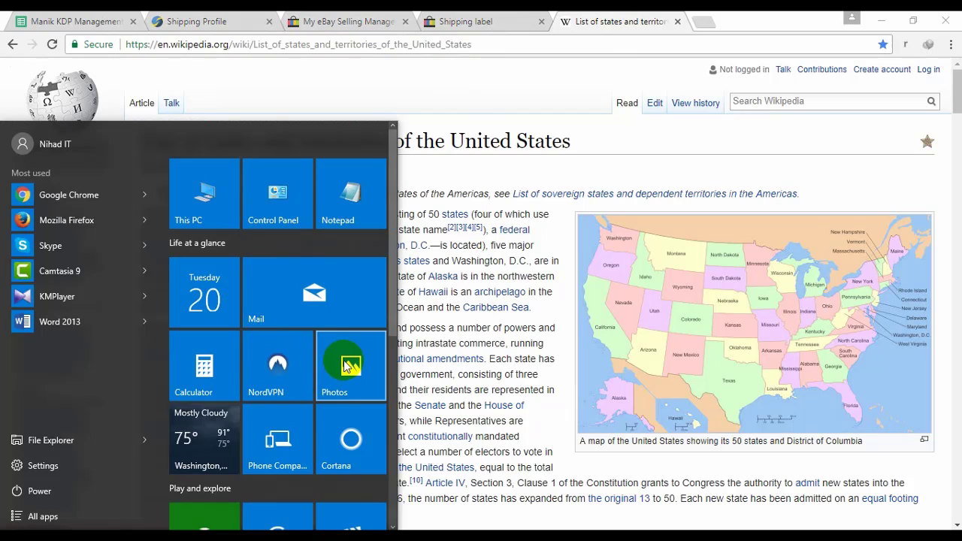
pyautogui.click(335, 215)
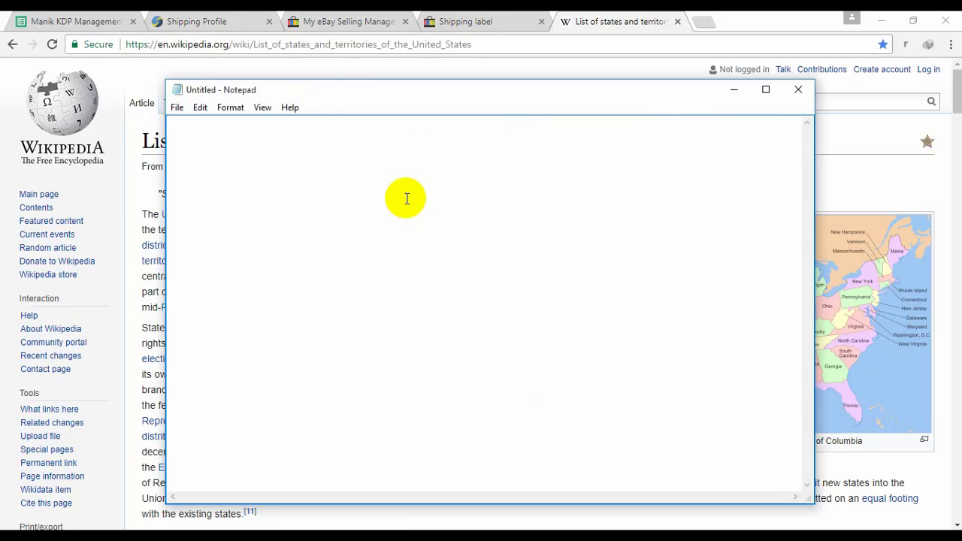
pyautogui.hotkey('ctrl', 'v')
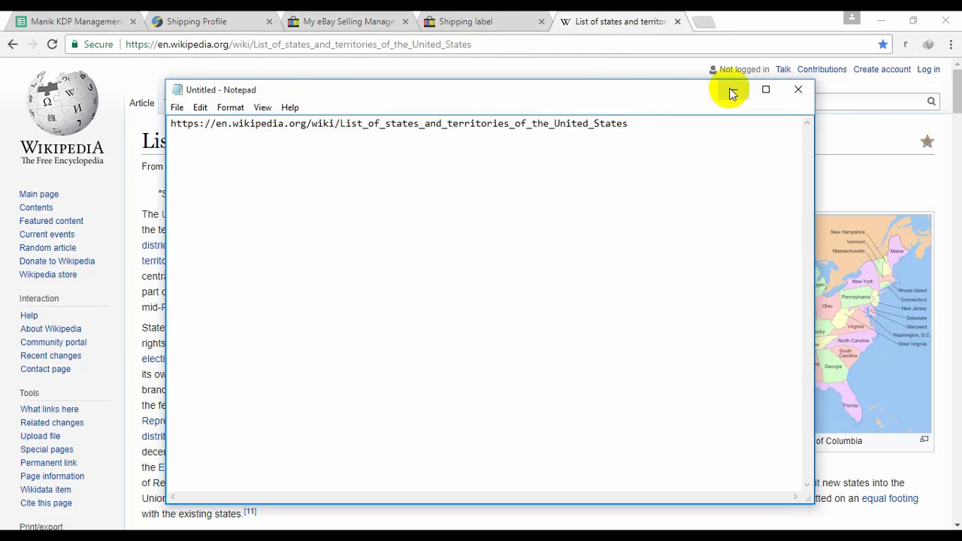
pyautogui.click(797, 93)
pyautogui.click(524, 278)
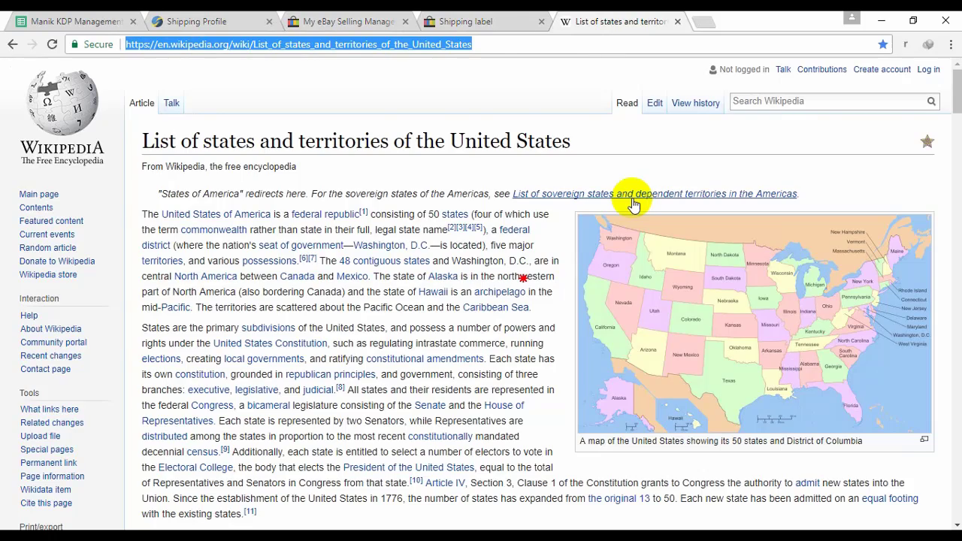
# - Look up the buyer's state abbreviation in the Wikipedia table of US states and postal abbreviations
pyautogui.scroll(-6, 437, 214)
pyautogui.scroll(-6, 428, 215)
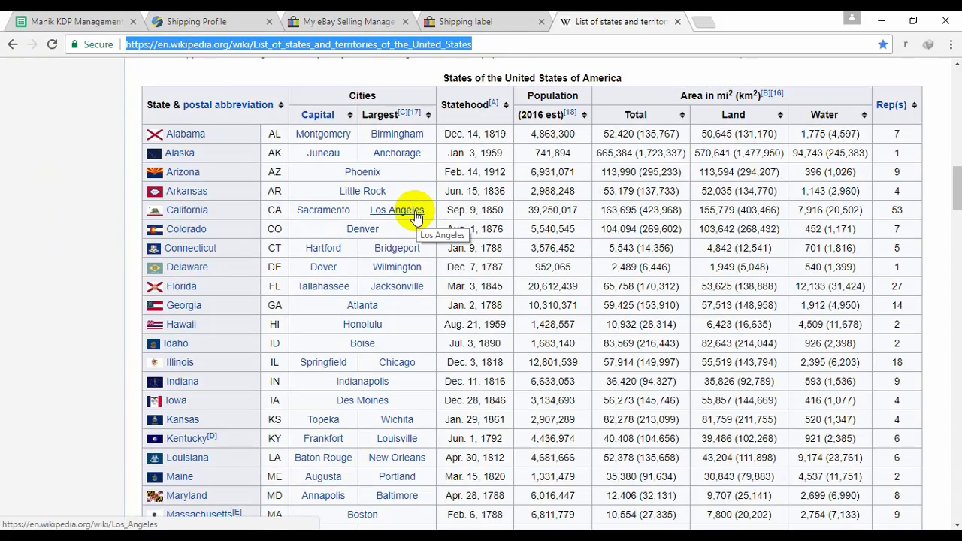
pyautogui.scroll(-2, 416, 215)
pyautogui.scroll(-4, 415, 215)
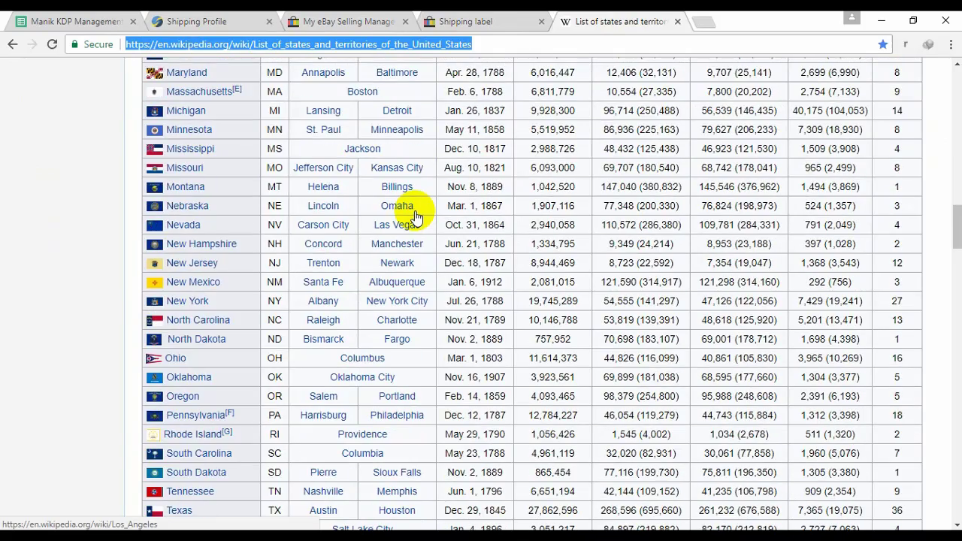
pyautogui.scroll(5, 415, 216)
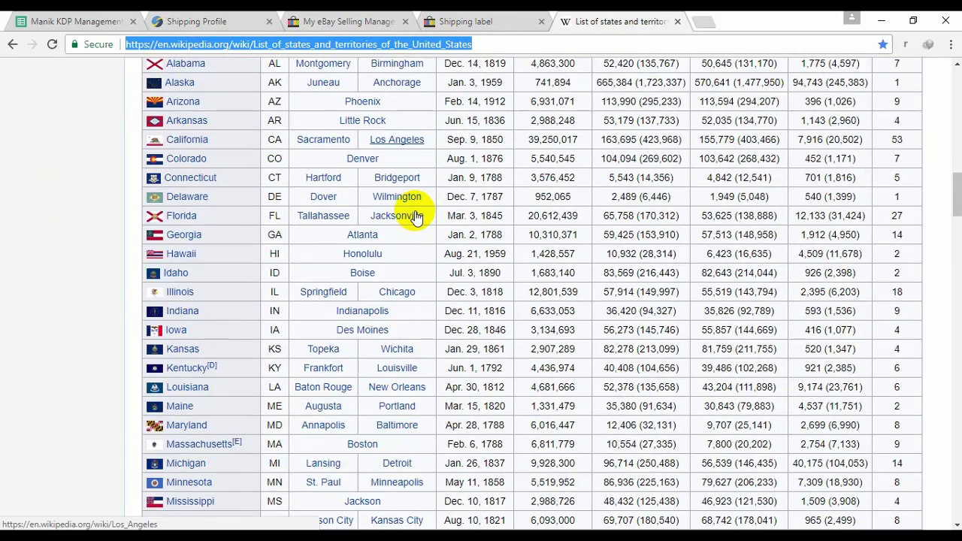
pyautogui.scroll(1, 415, 216)
pyautogui.scroll(-2, 342, 256)
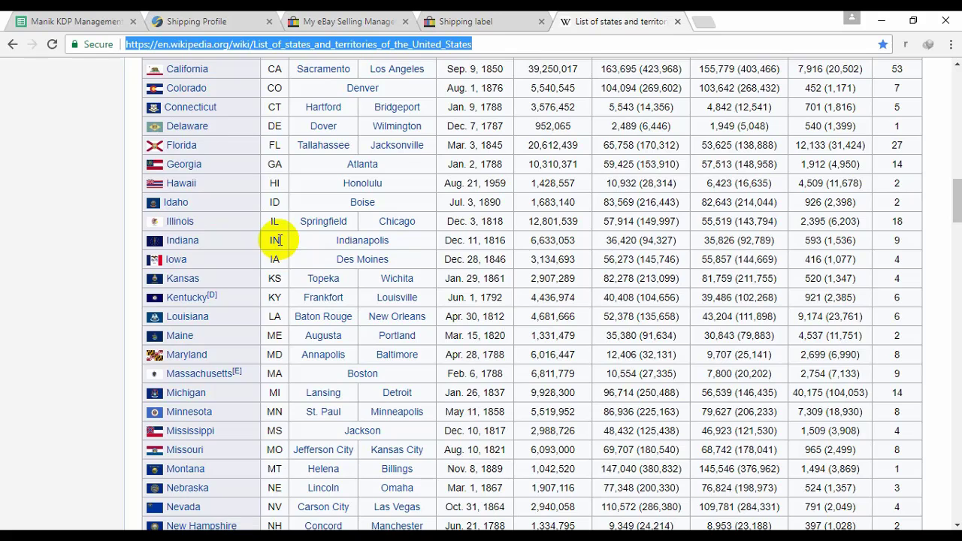
pyautogui.scroll(2, 292, 247)
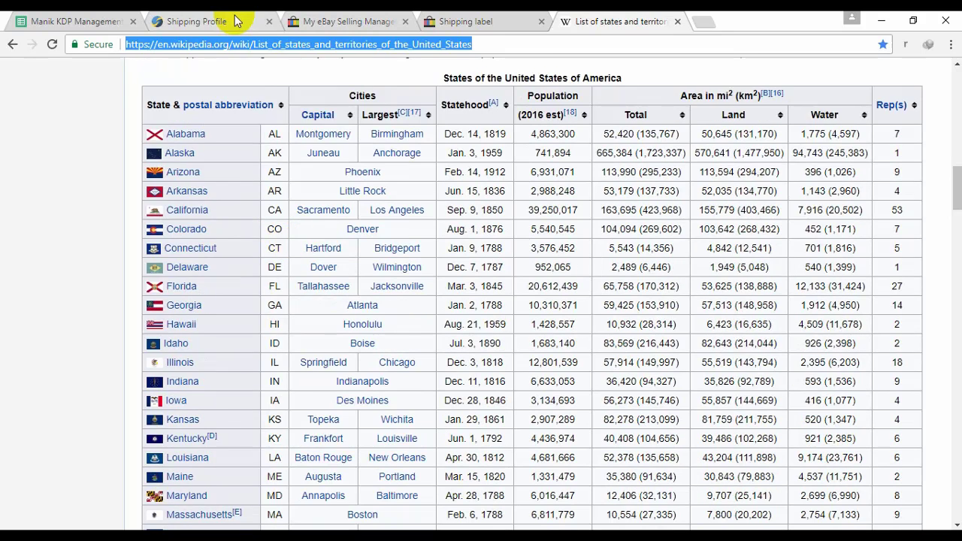
# - Close the Wikipedia article and copy the buyer's ZIP code from the eBay shipping label into the CreateSpace profile's Zip/Postal Code
pyautogui.click(198, 21)
pyautogui.scroll(-2, 529, 261)
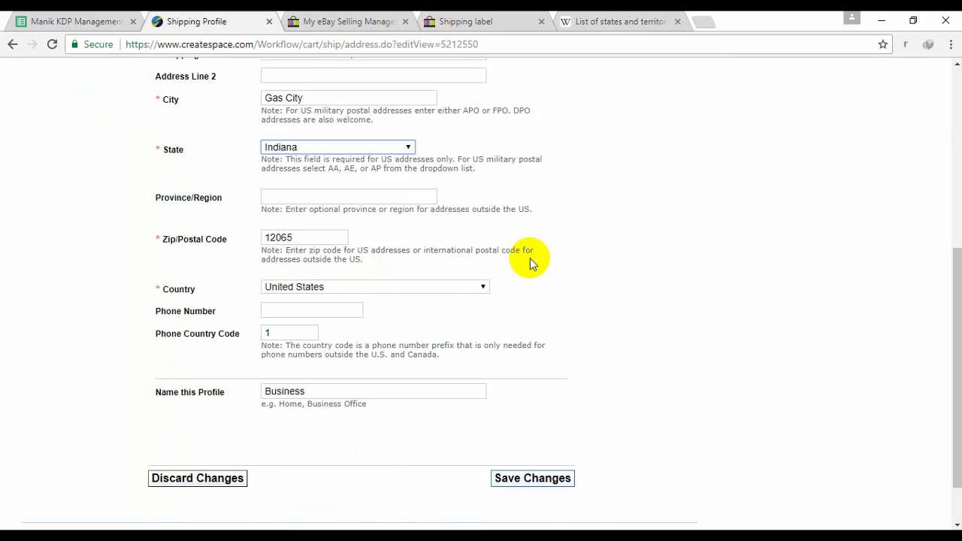
pyautogui.click(676, 21)
pyautogui.click(487, 25)
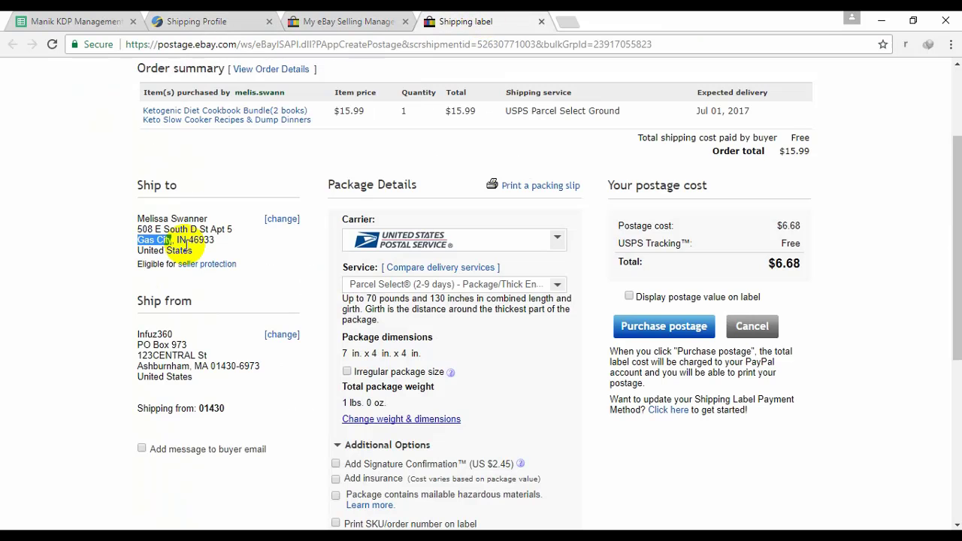
pyautogui.doubleClick(189, 239)
pyautogui.hotkey('ctrl', 'c')
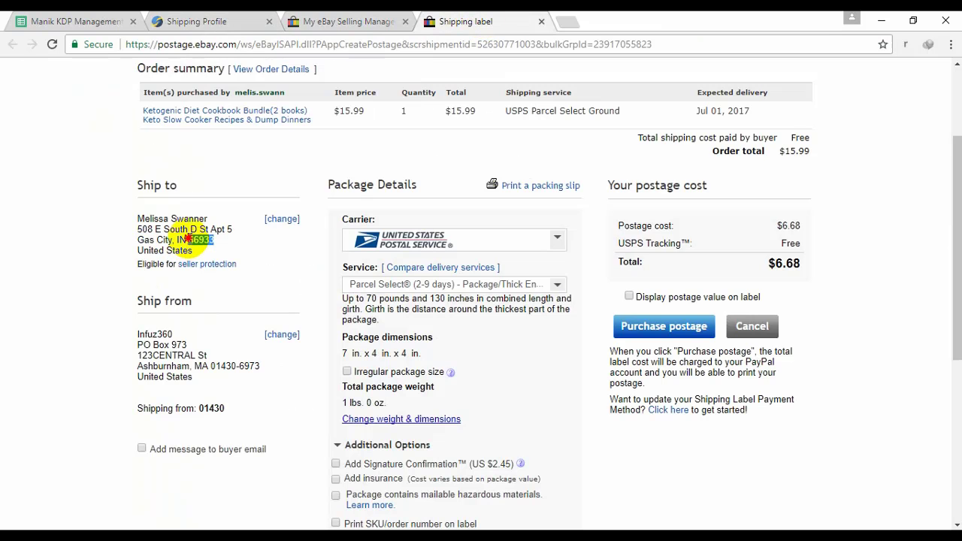
pyautogui.click(249, 22)
pyautogui.doubleClick(306, 232)
pyautogui.hotkey('ctrl', 'v')
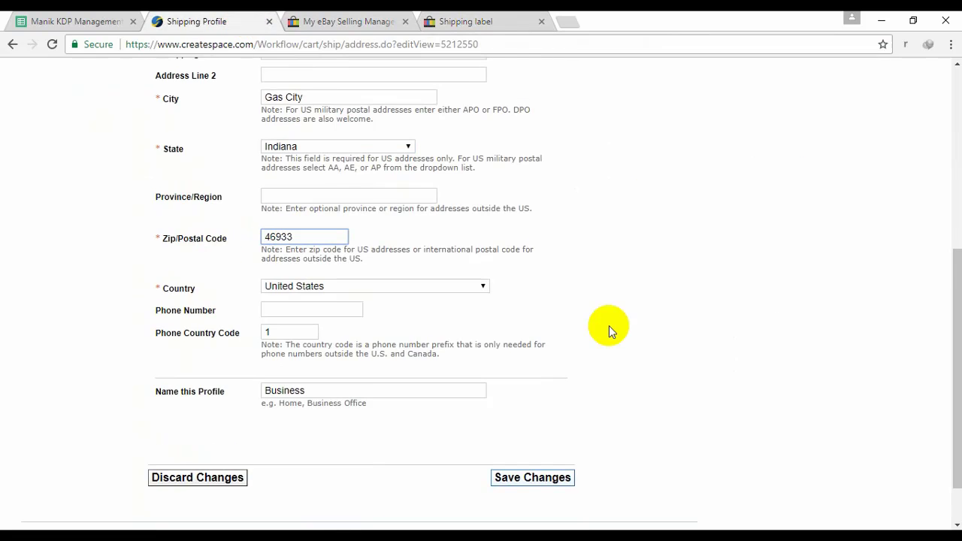
# - Save the edited shipping profile and use the buyer's profile as the order's shipping address
pyautogui.scroll(-1, 609, 325)
pyautogui.click(538, 419)
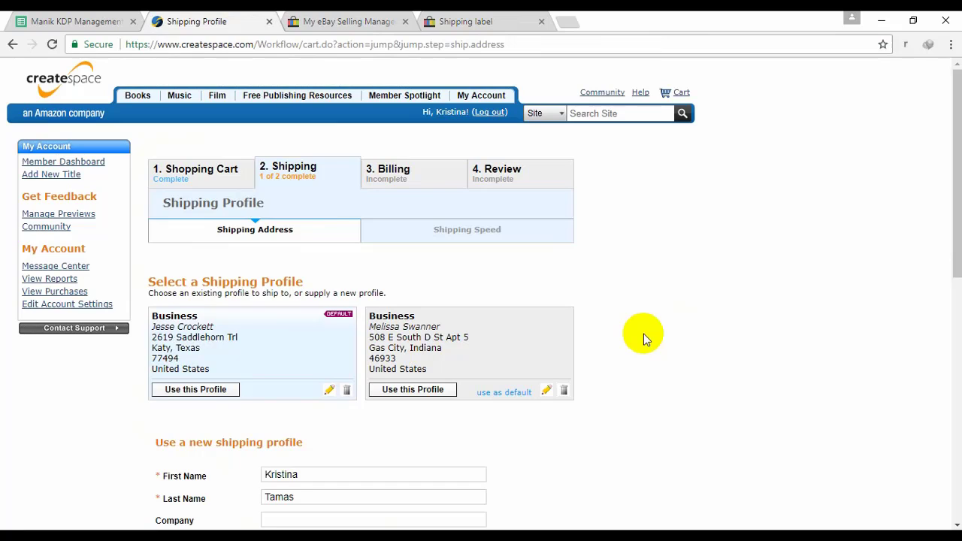
pyautogui.scroll(-1, 643, 333)
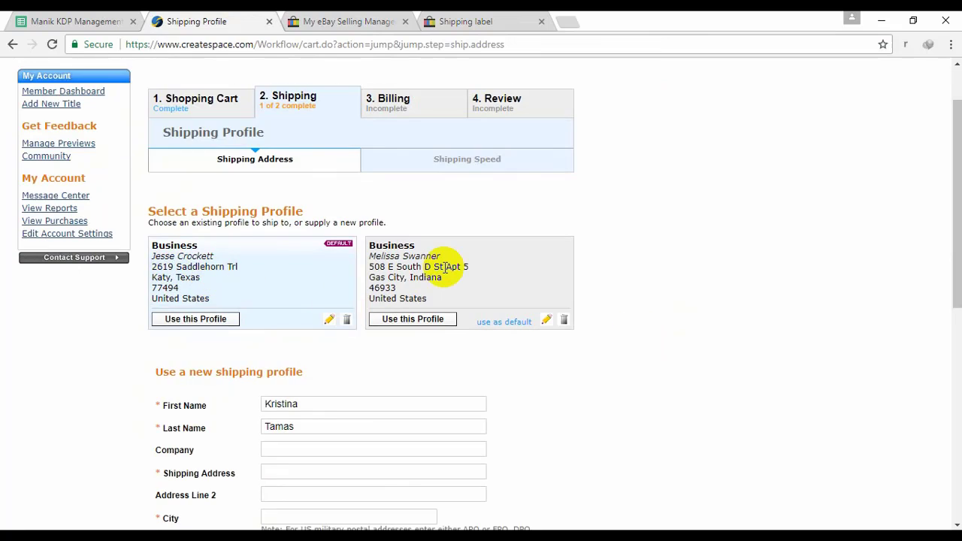
pyautogui.click(432, 325)
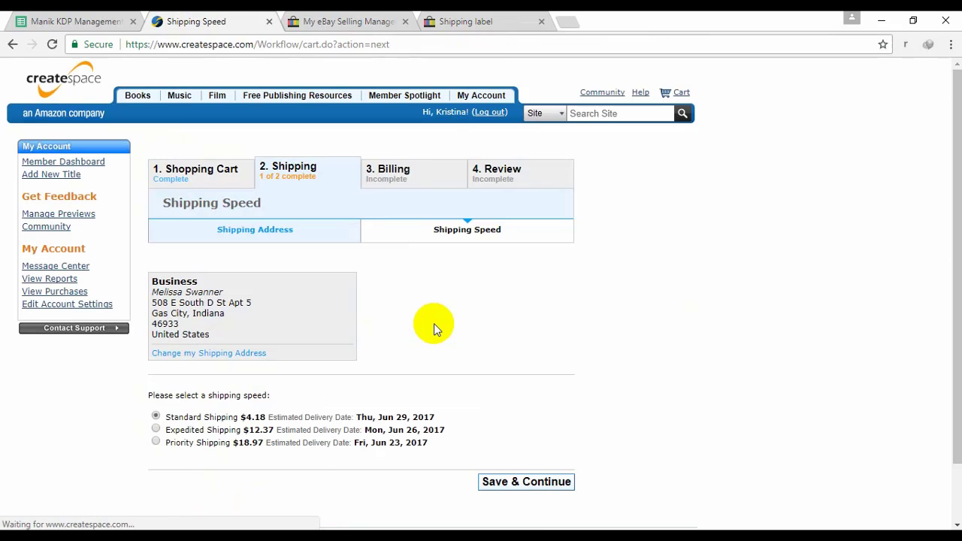
# - Compare the order's shipping address with the eBay shipping label and continue with Standard Shipping
pyautogui.scroll(-1, 315, 278)
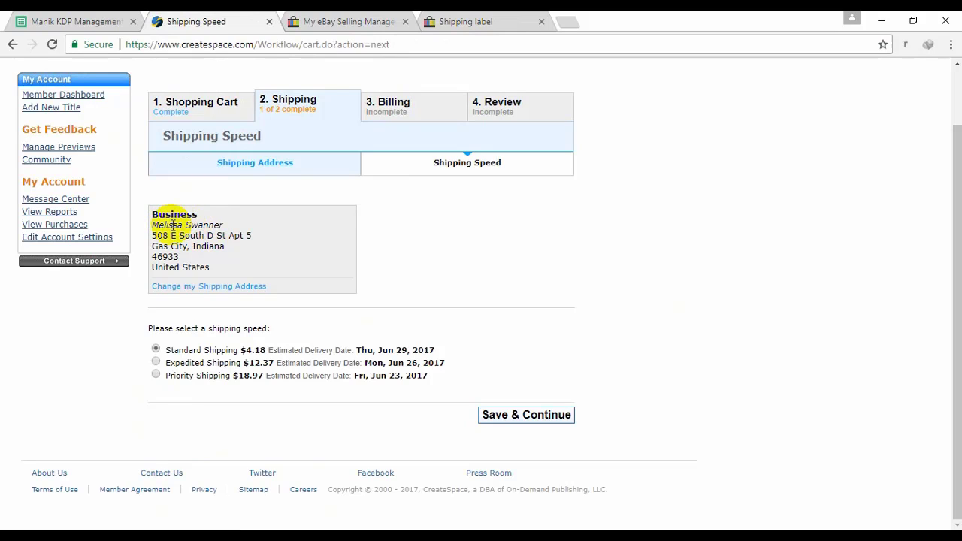
pyautogui.click(515, 25)
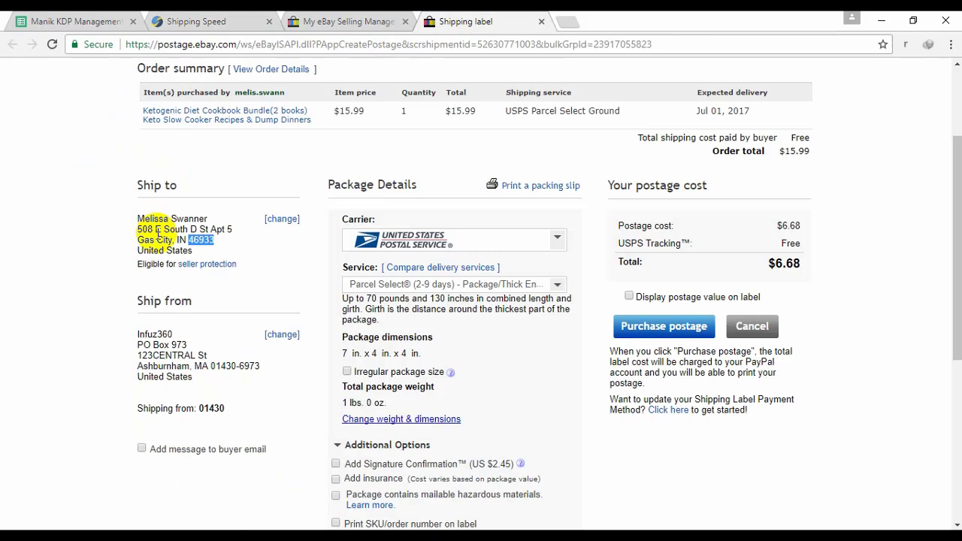
pyautogui.click(251, 22)
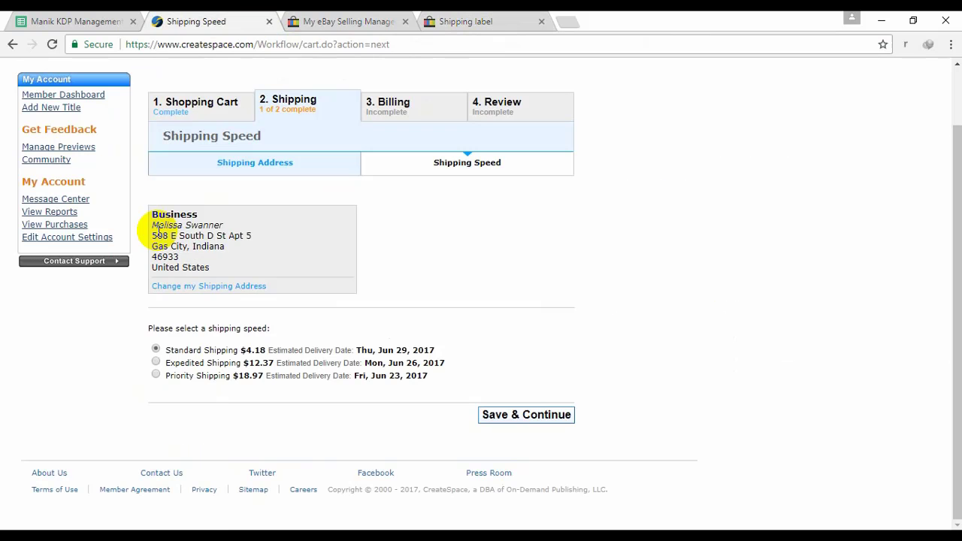
pyautogui.click(465, 21)
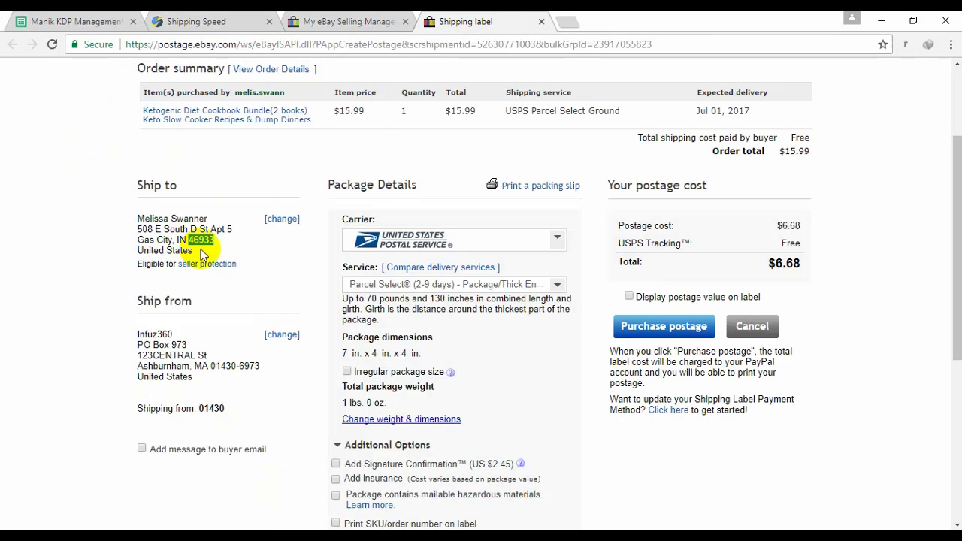
pyautogui.hotkey('ctrl', '2')
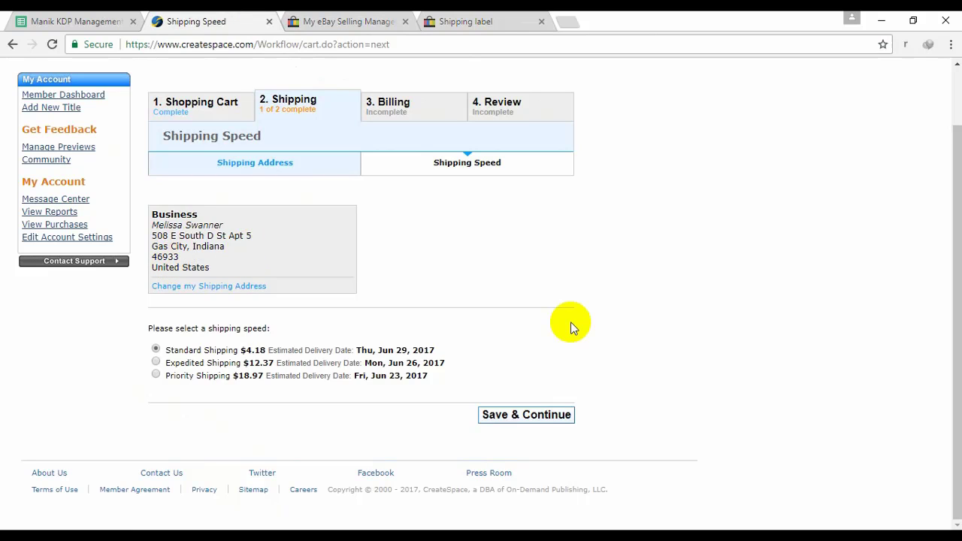
pyautogui.click(546, 414)
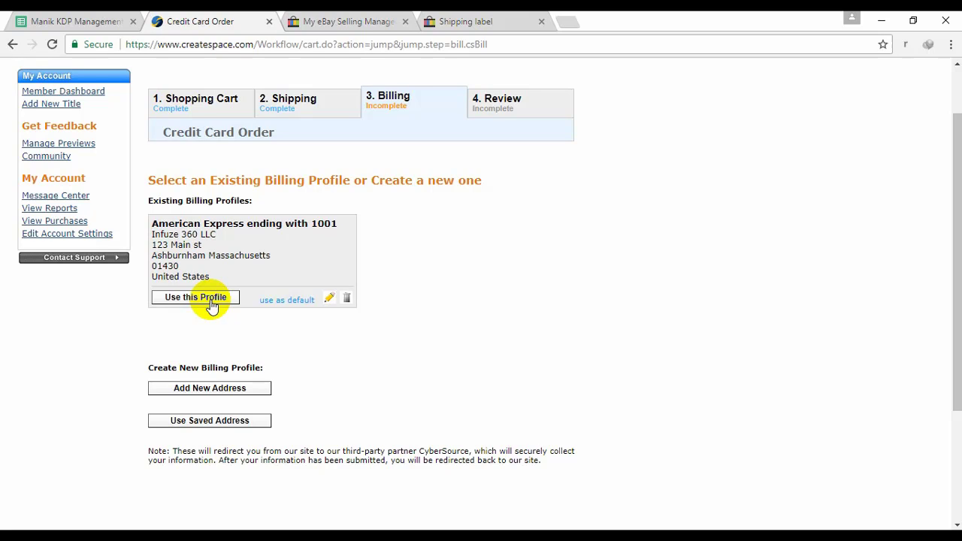
# - Bill the order to the saved American Express profile and confirm the two-book purchase
pyautogui.click(212, 299)
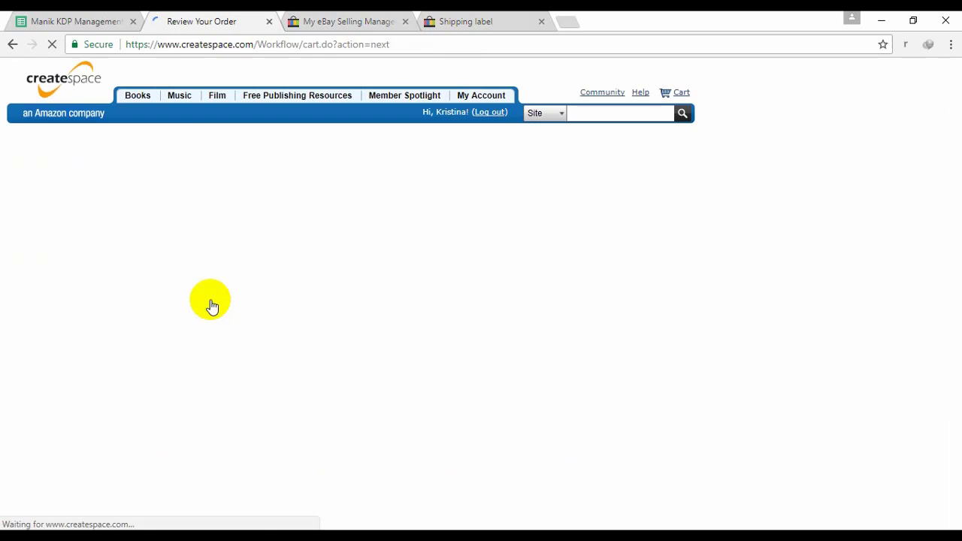
pyautogui.scroll(-2, 721, 350)
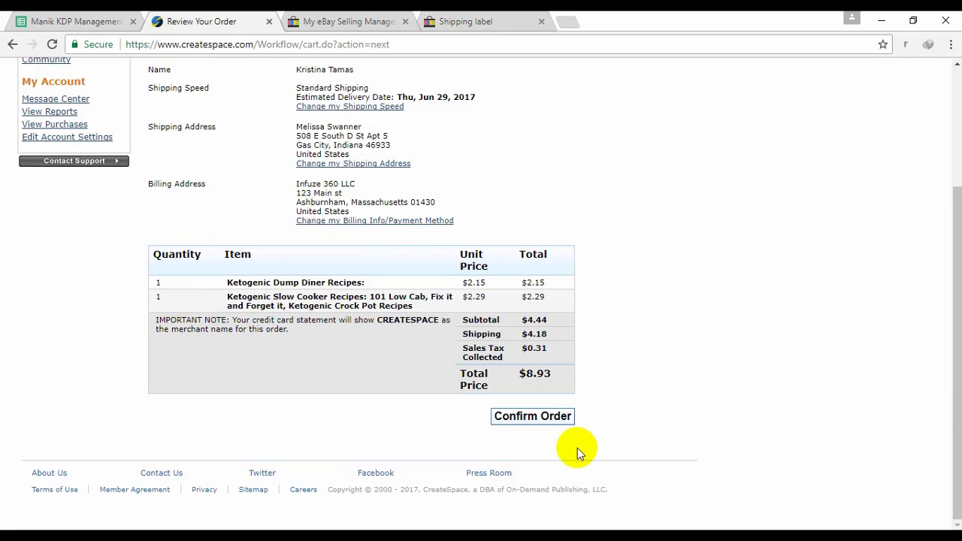
pyautogui.click(538, 417)
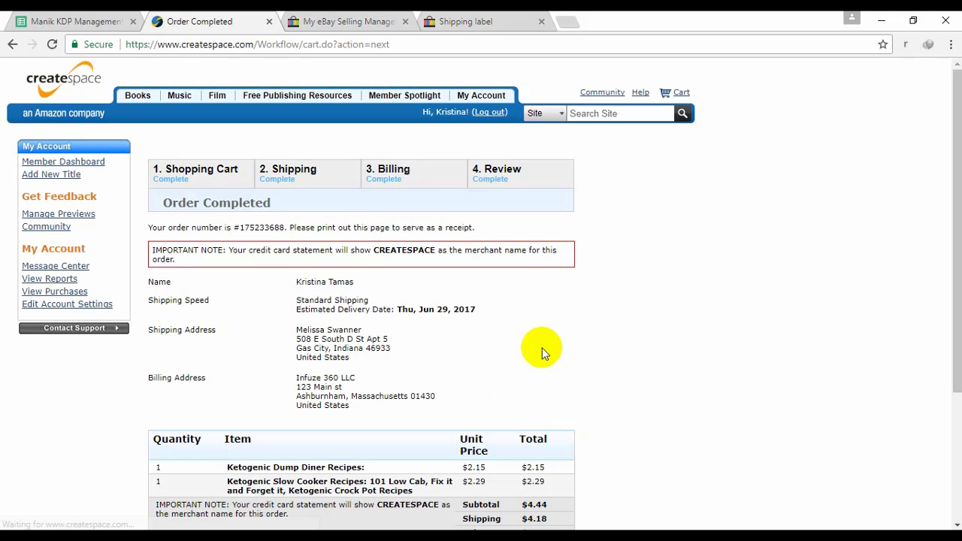
pyautogui.scroll(-1, 453, 272)
pyautogui.scroll(-1, 454, 272)
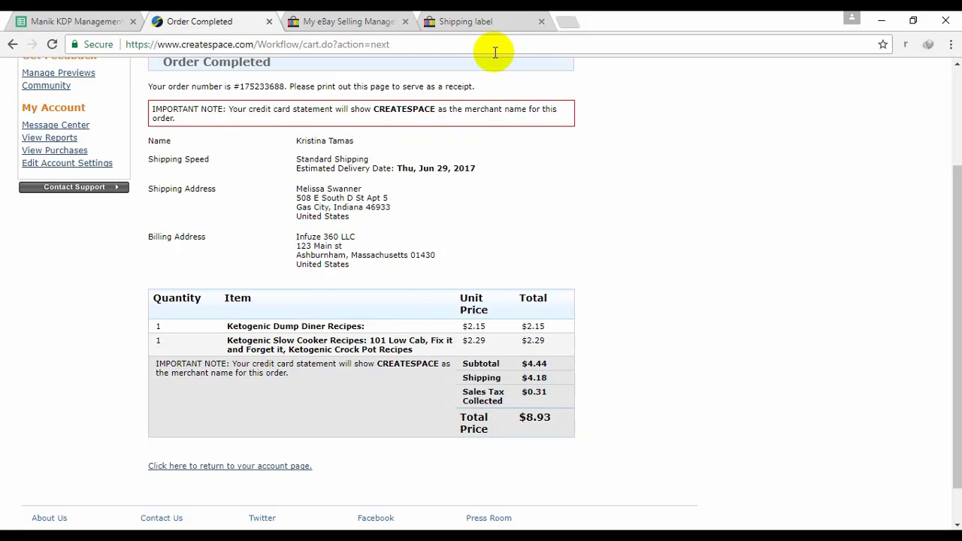
# - Copy "Ketogenic Diet Cookbook Bundle(2 books)" from the eBay shipping label into Item cell B3884 of the Ebay Tracker sheet
pyautogui.click(465, 21)
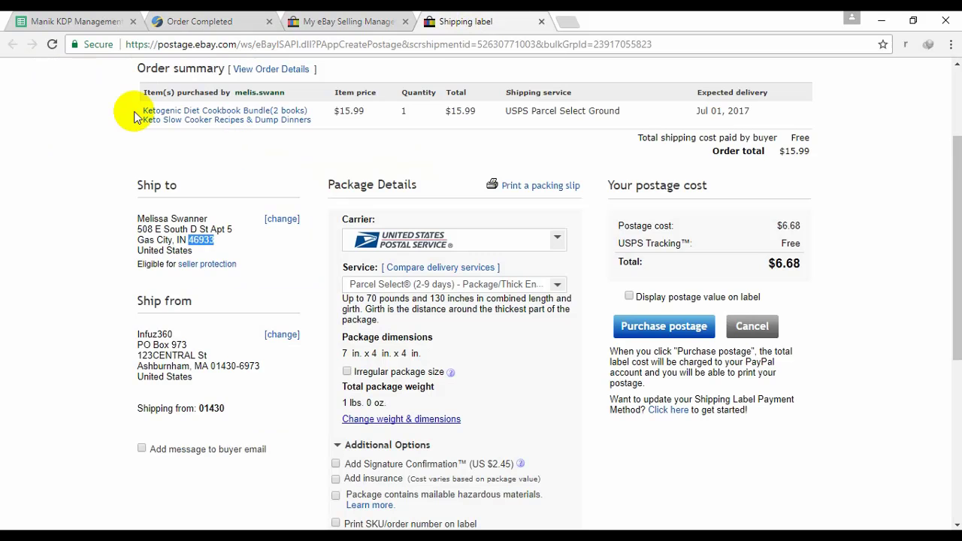
pyautogui.moveTo(135, 117); pyautogui.dragTo(308, 118)
pyautogui.click(109, 111)
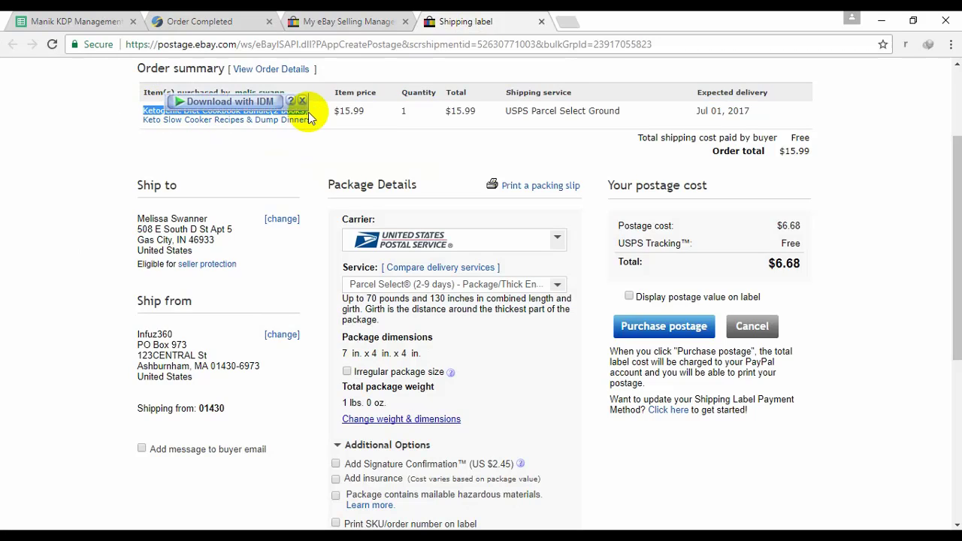
pyautogui.click(93, 23)
pyautogui.doubleClick(145, 347)
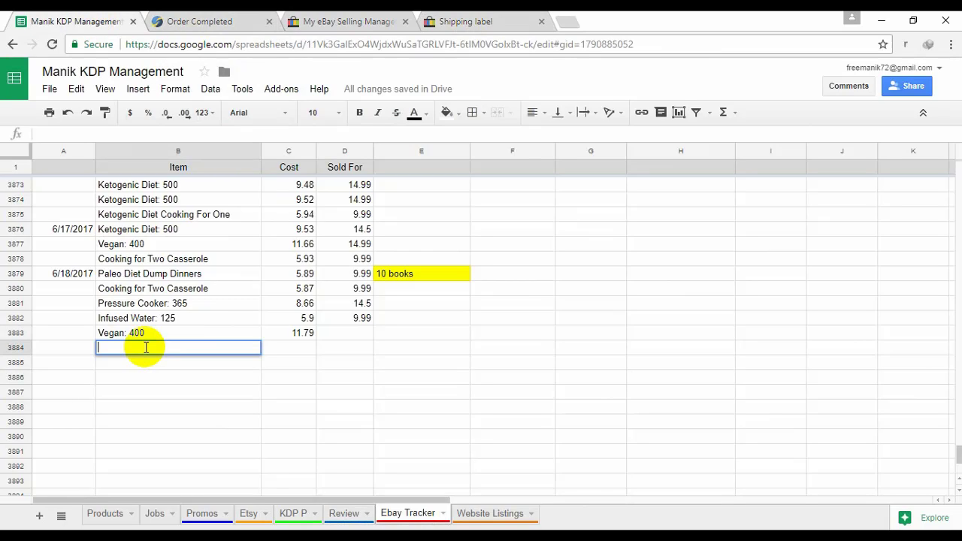
pyautogui.write('Ketogenic Diet Cookbook Bundle(2 books)')
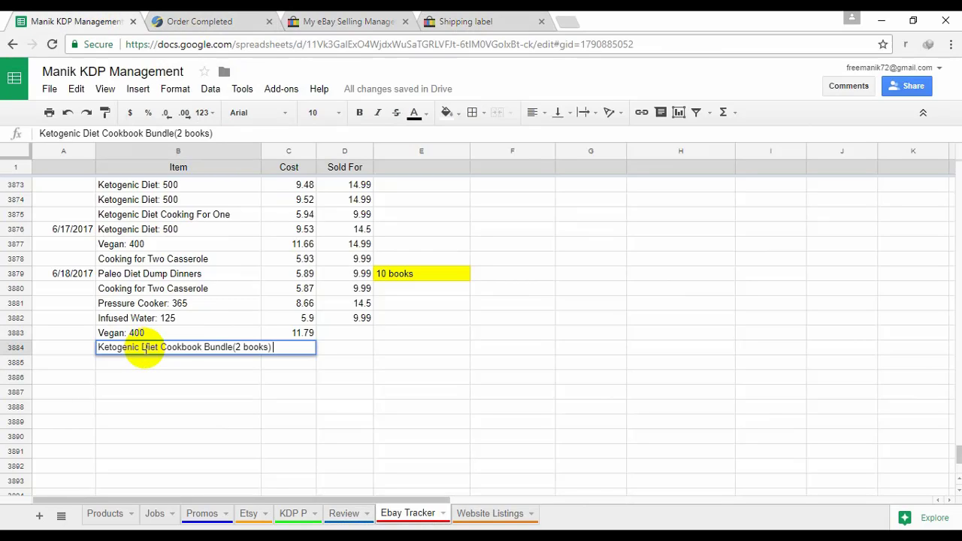
pyautogui.click(190, 392)
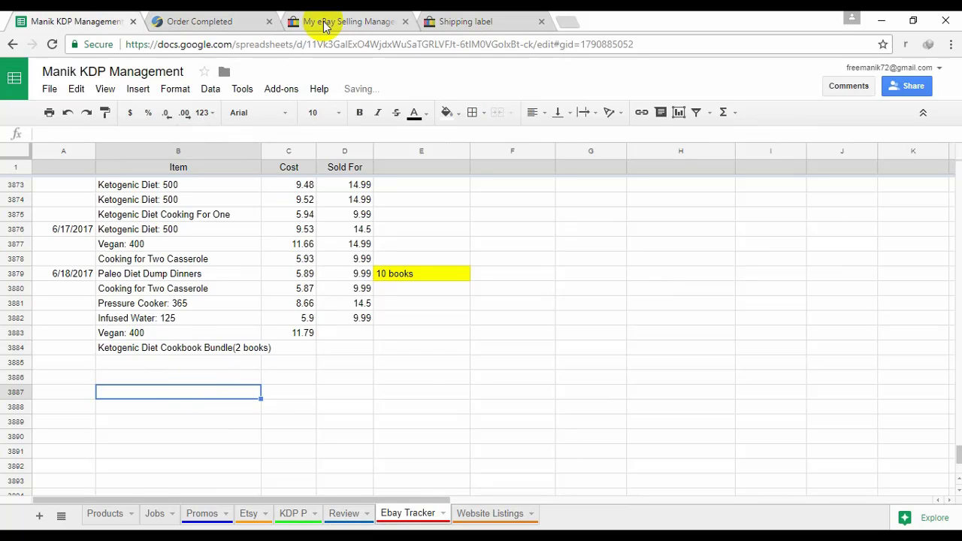
# - Check the total price on the completed CreateSpace order and enter 8.93 as the bundle's Cost in the tracker
pyautogui.click(212, 28)
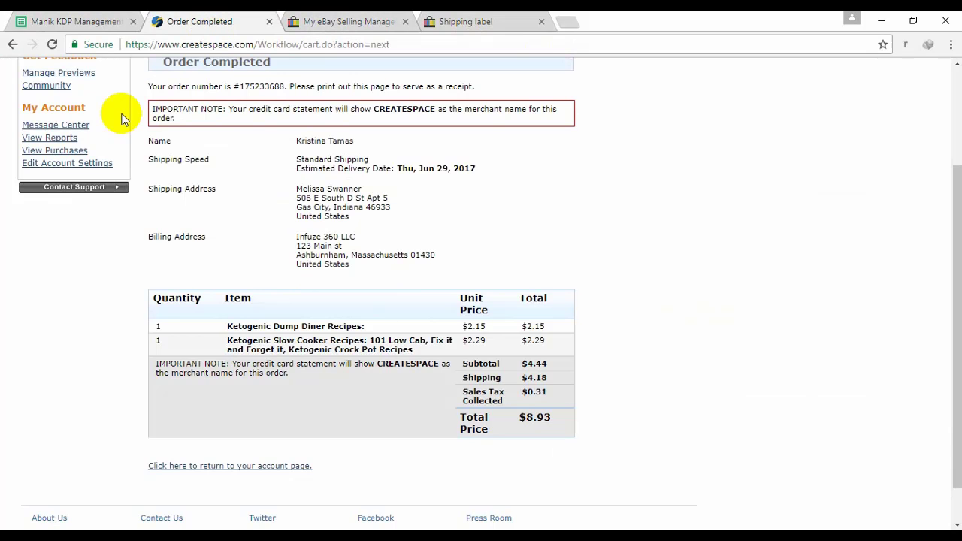
pyautogui.click(75, 21)
pyautogui.click(304, 348)
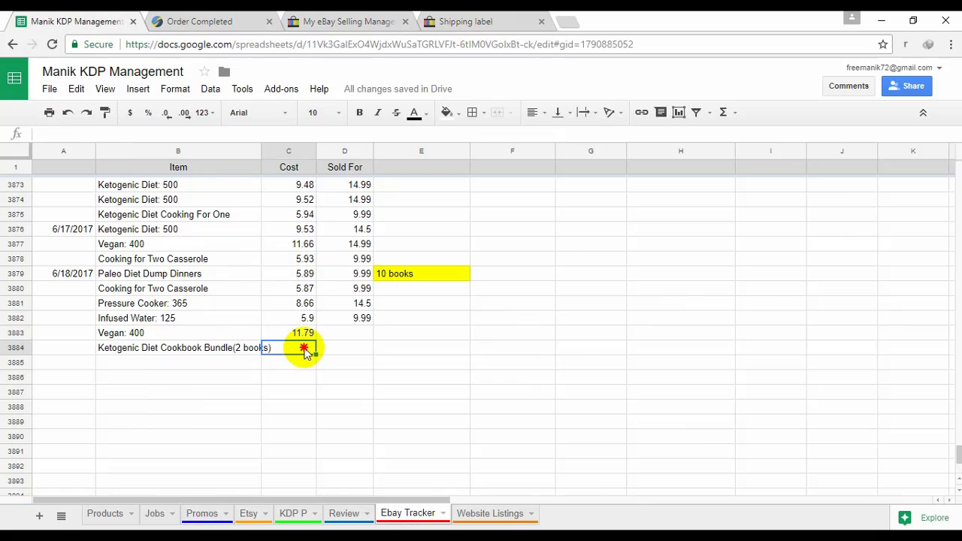
pyautogui.write('8.93')
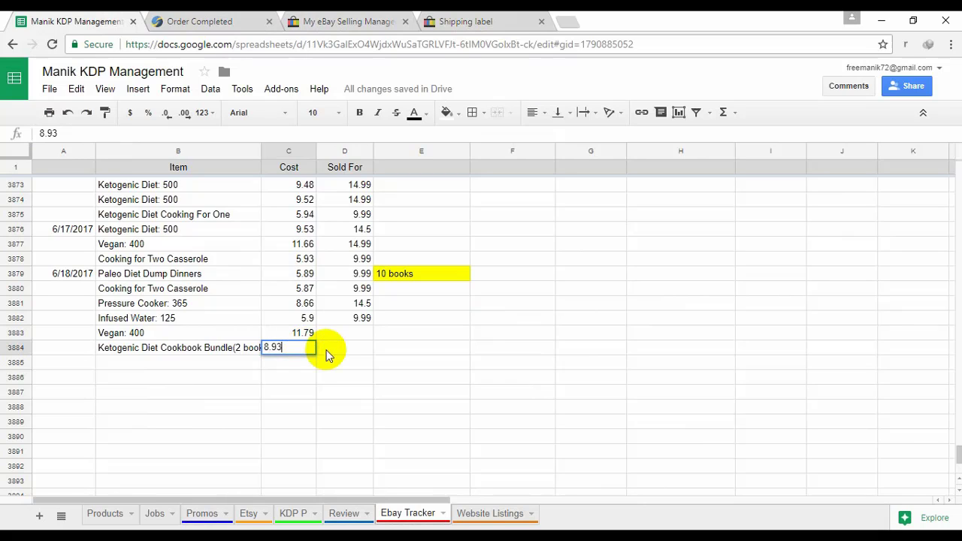
# - Check the sale price on the eBay shipping label and enter 15.99 as the bundle's Sold For value in the tracker
pyautogui.click(326, 355)
pyautogui.click(514, 20)
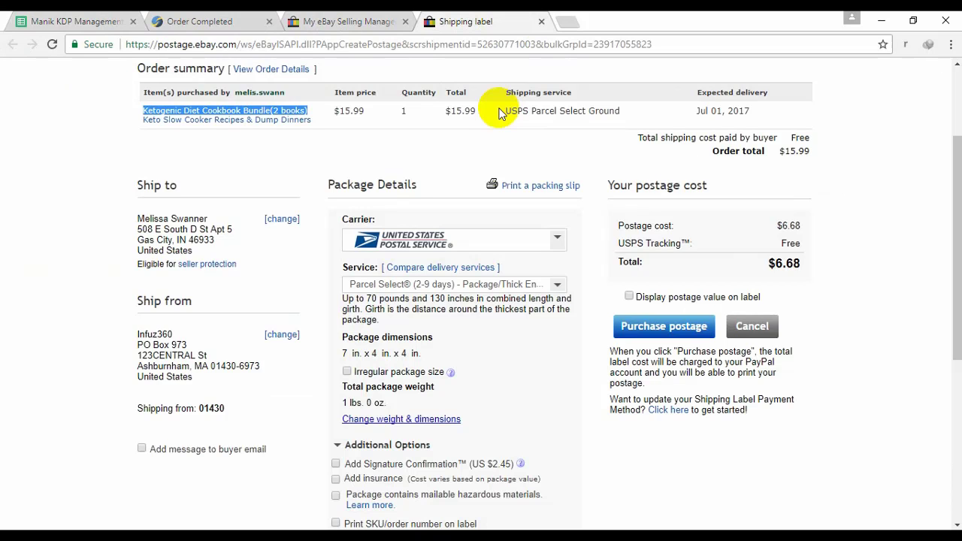
pyautogui.click(107, 25)
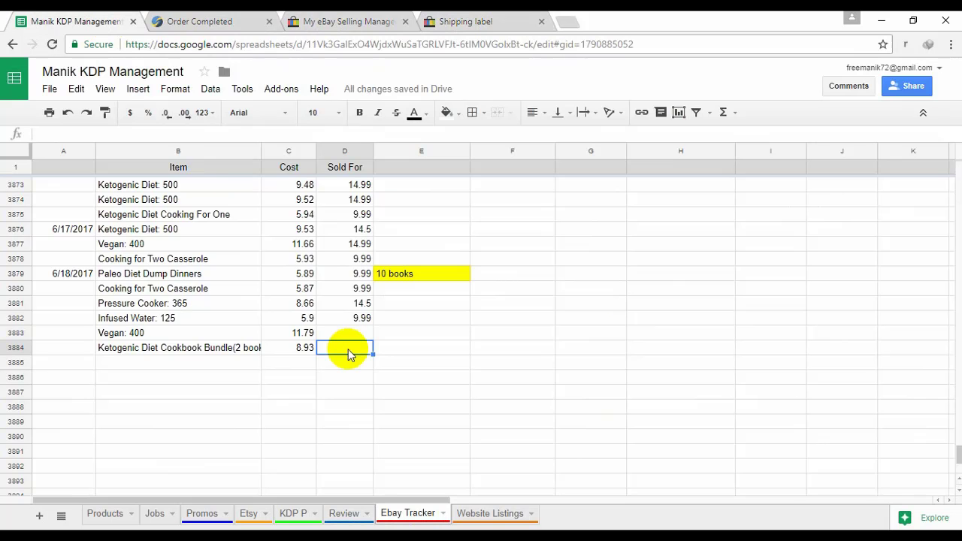
pyautogui.write('15.99')
pyautogui.click(416, 352)
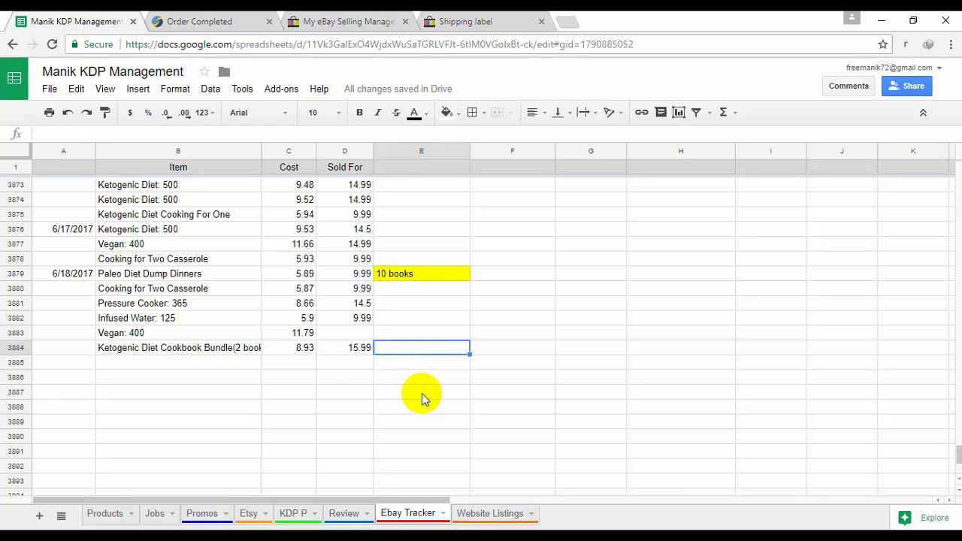
# - Return to the eBay shipping label page and minimize the browser to show the desktop
pyautogui.click(473, 21)
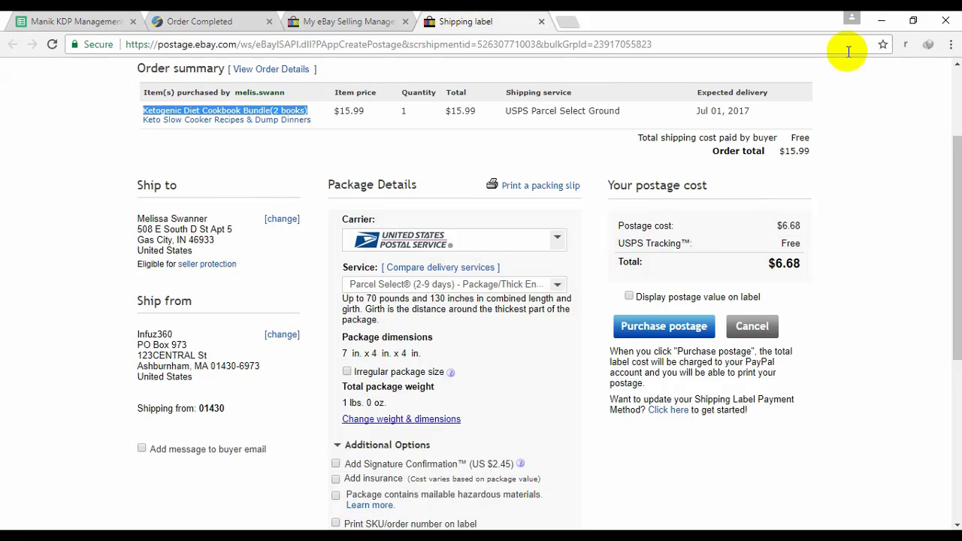
pyautogui.click(885, 25)
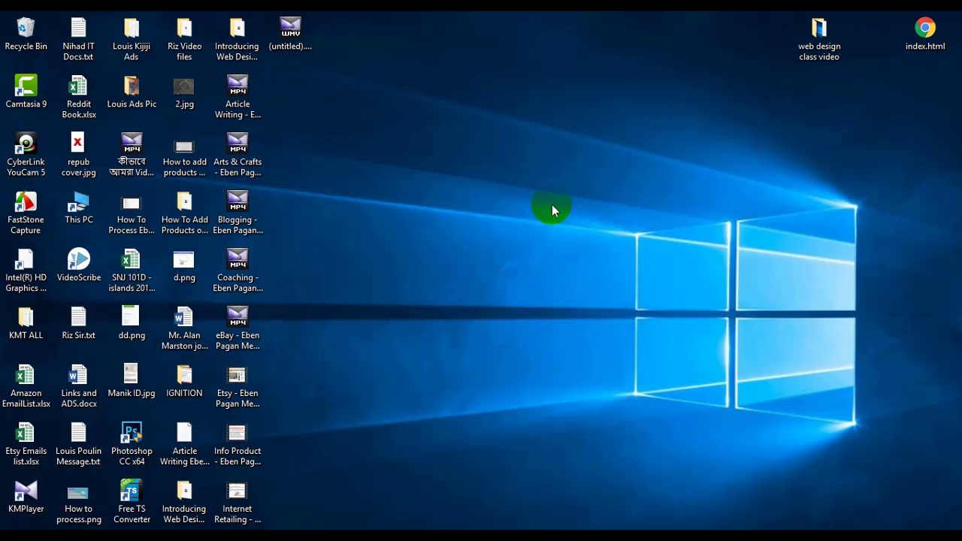